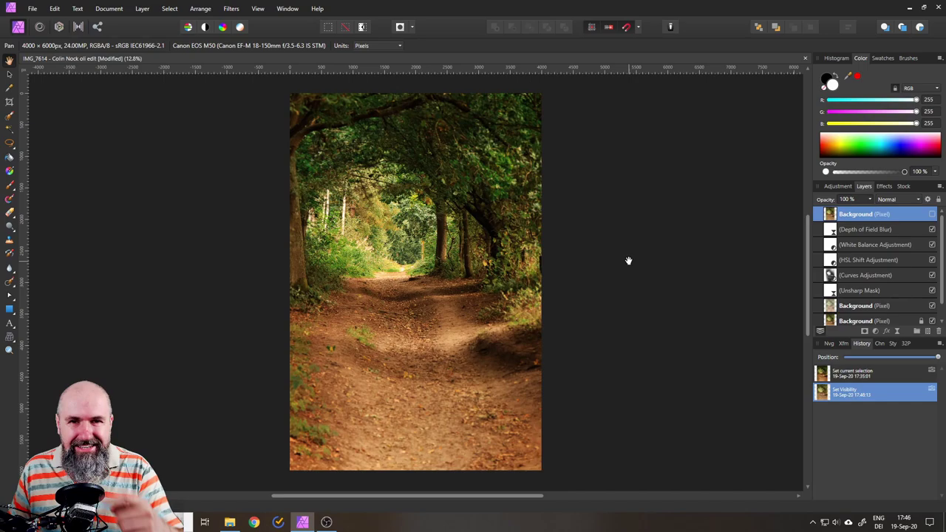
# Show the unedited Background photo layer above the edits, then zoom in and pan to inspect it
pyautogui.click(930, 215)
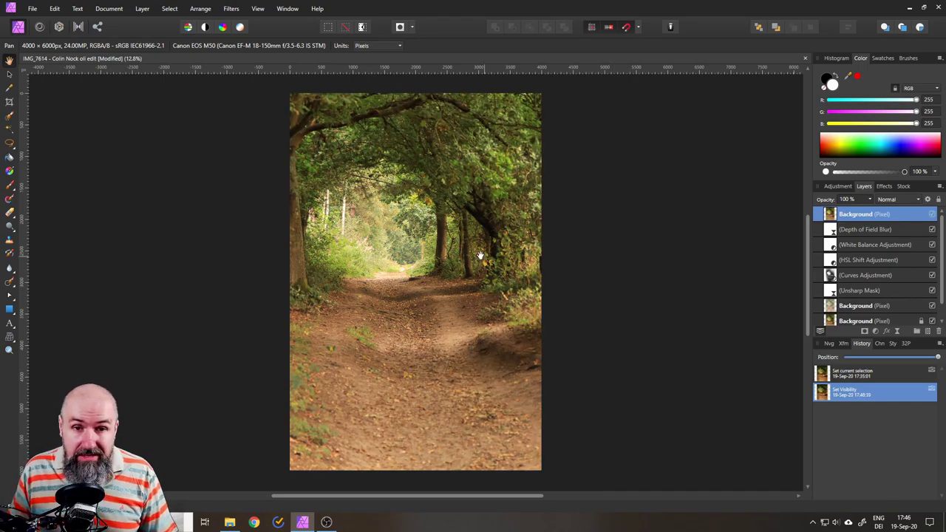
pyautogui.scroll(2, 462, 248)
pyautogui.moveTo(455, 246); pyautogui.dragTo(519, 327)
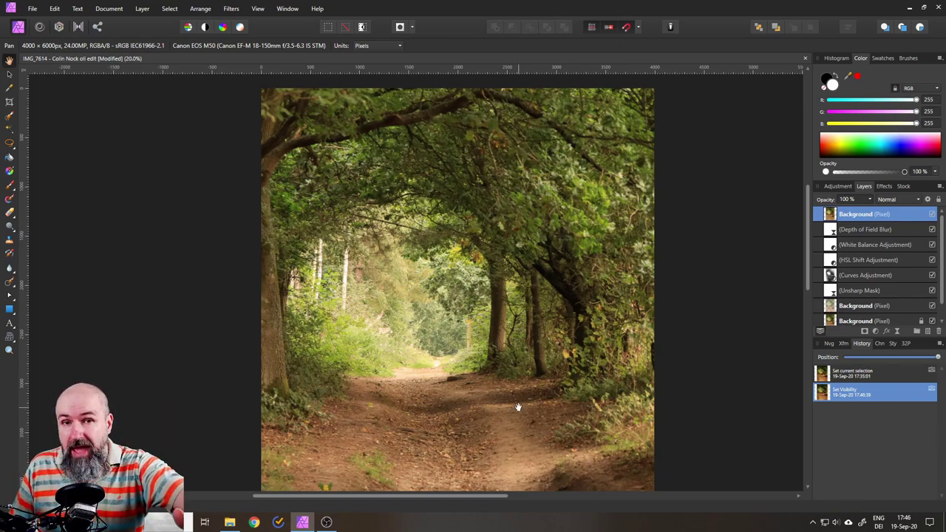
pyautogui.scroll(2, 397, 290)
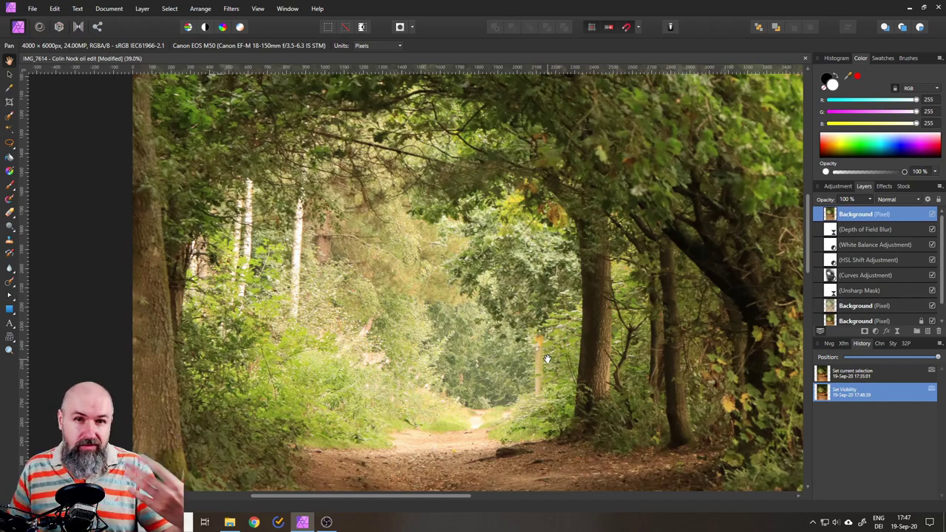
# Delete all edit layers above the Background and duplicate the Background photo layer
pyautogui.hotkey('ctrl', '0')
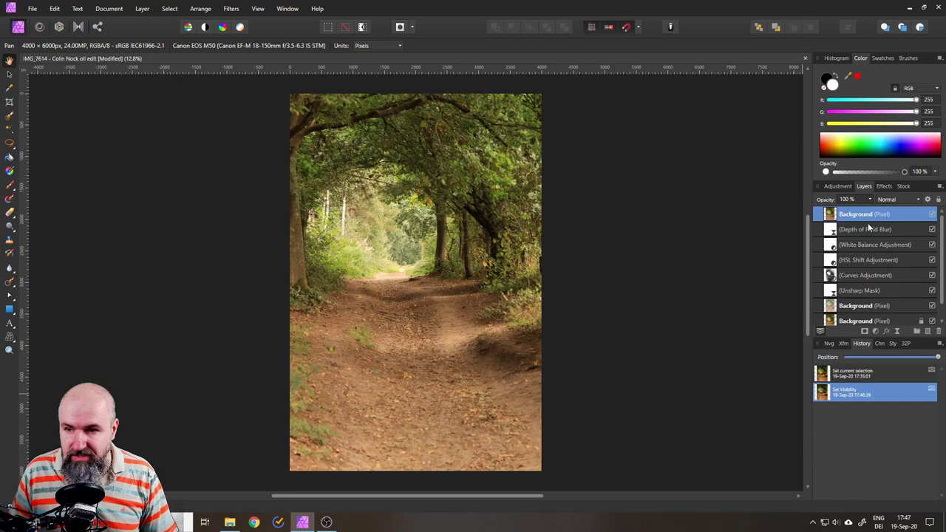
pyautogui.keyDown('shift'); pyautogui.click(861, 307); pyautogui.keyUp('shift')
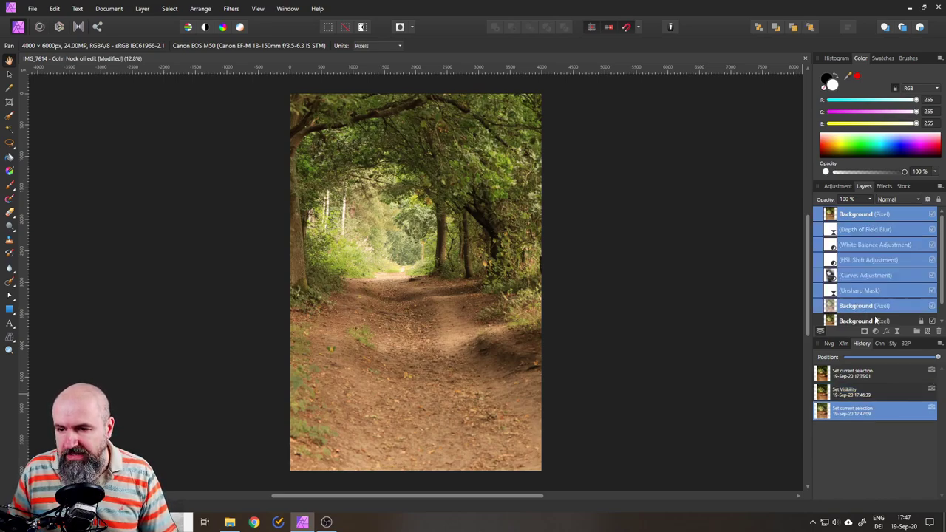
pyautogui.click(939, 331)
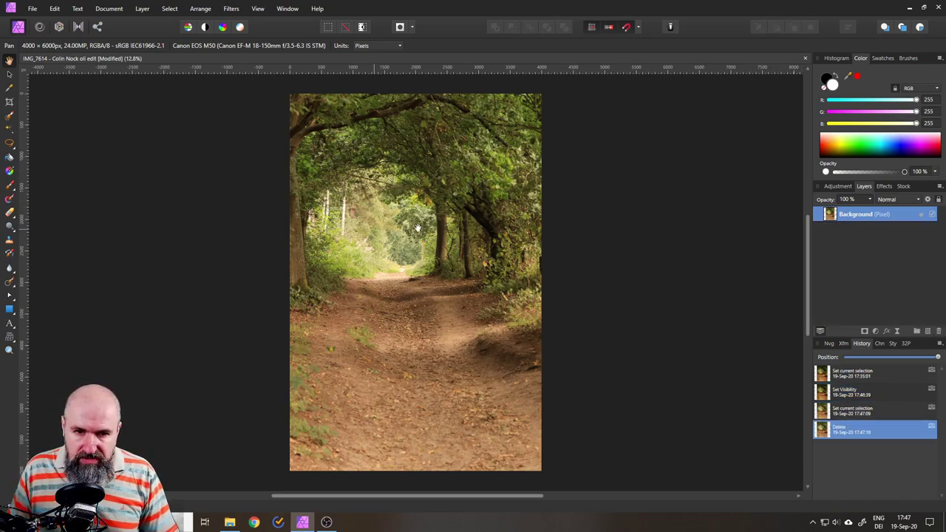
pyautogui.rightClick(832, 215)
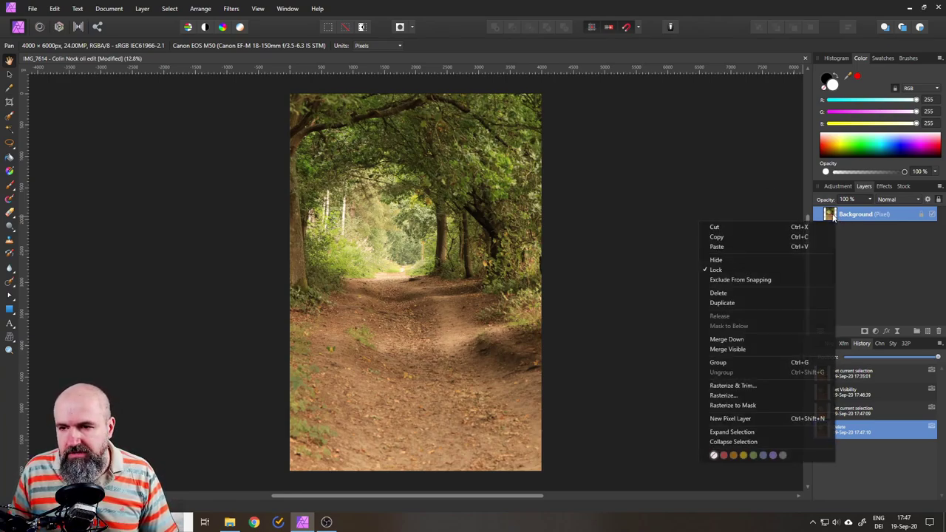
pyautogui.click(743, 302)
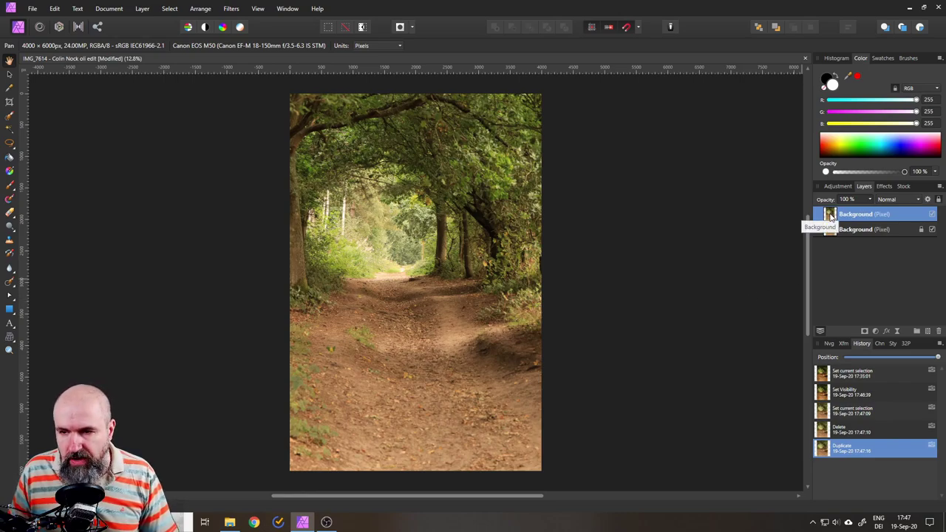
# Set the duplicate layer to Soft Light blend mode at 72% opacity
pyautogui.click(884, 202)
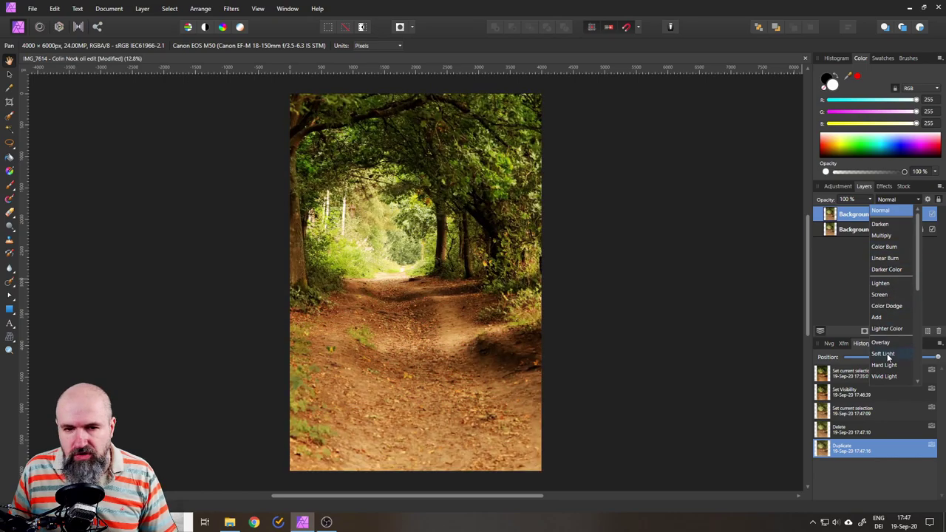
pyautogui.click(885, 354)
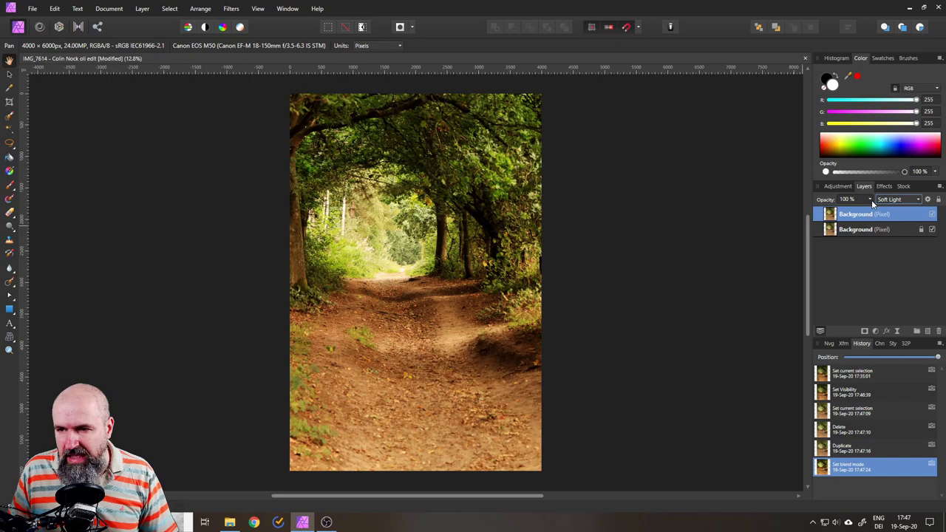
pyautogui.moveTo(872, 204); pyautogui.dragTo(852, 214)
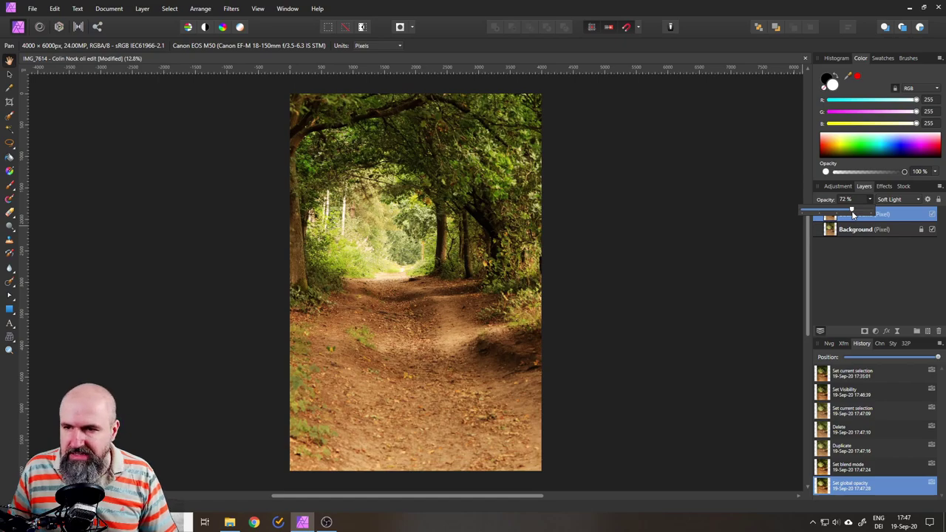
pyautogui.moveTo(853, 214); pyautogui.dragTo(853, 214)
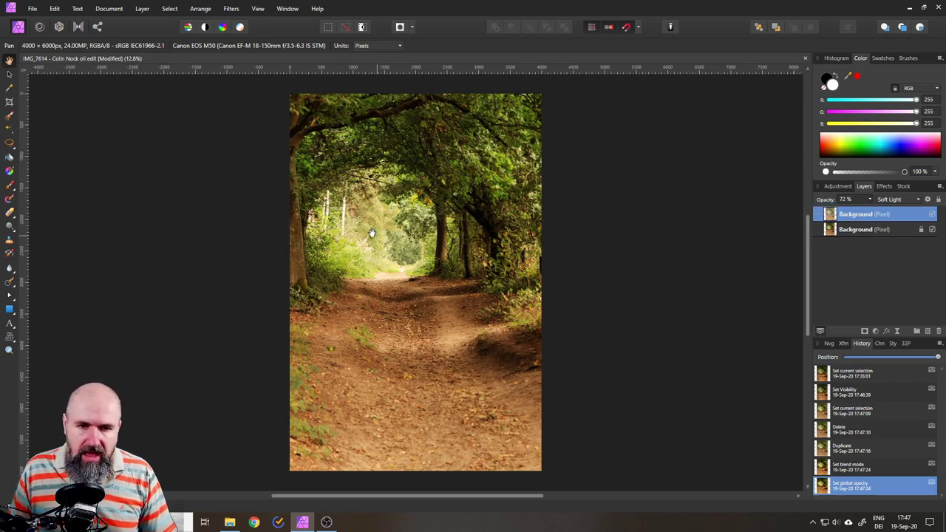
pyautogui.scroll(2, 362, 240)
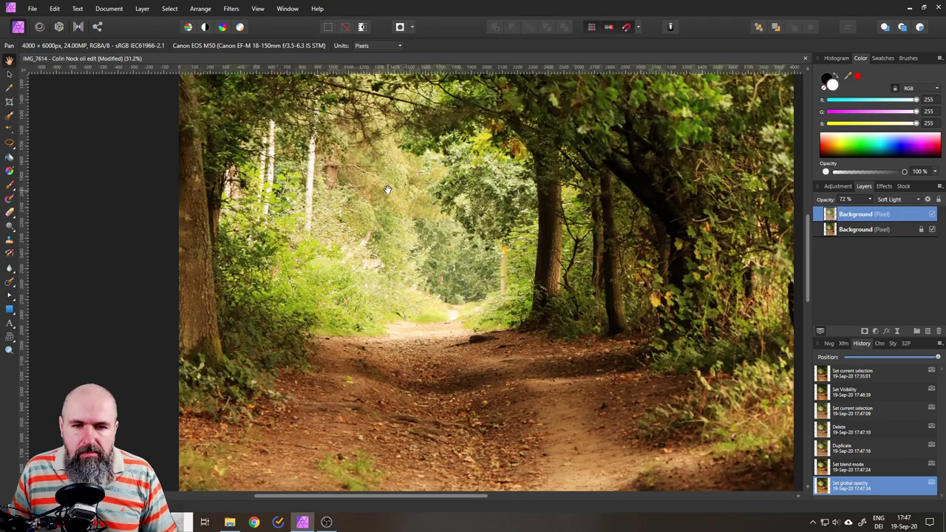
pyautogui.scroll(-2, 392, 214)
pyautogui.scroll(2, 388, 247)
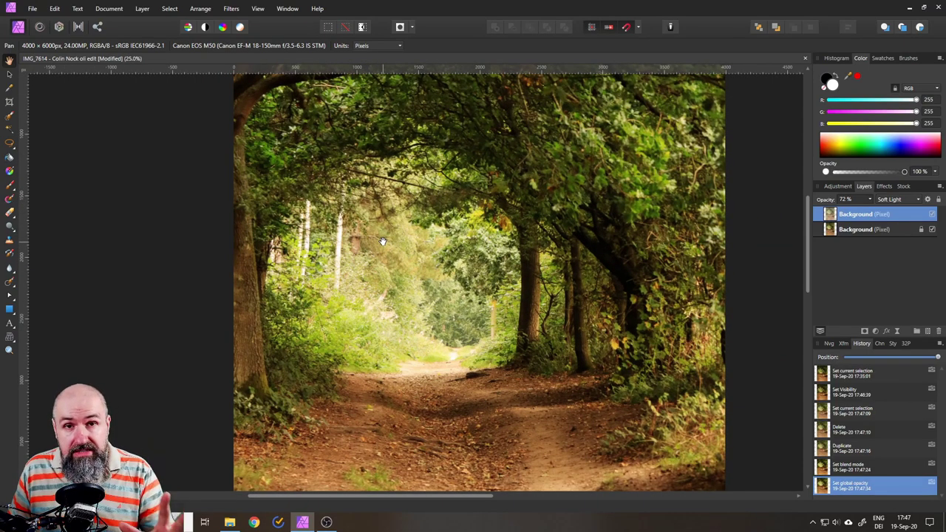
# Add a Curves adjustment with the midpoint pulled down to darken, then invert its mask
pyautogui.click(875, 332)
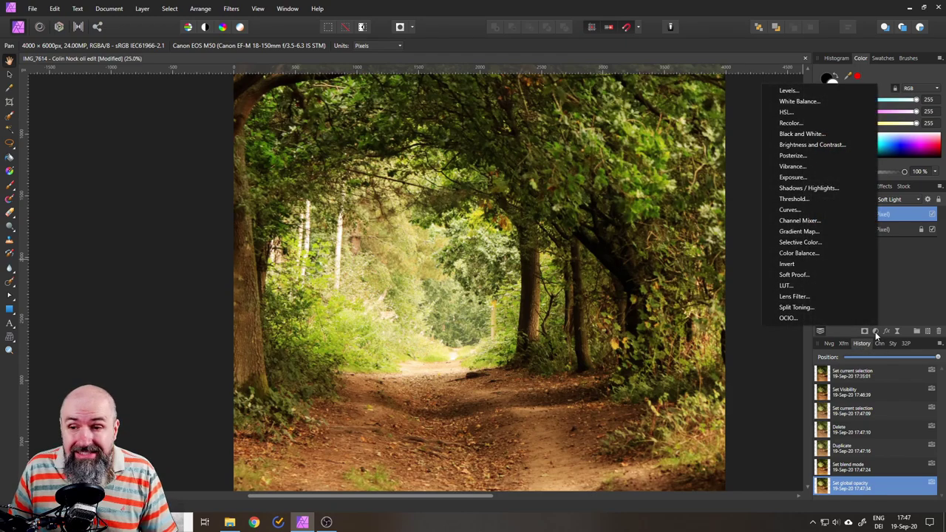
pyautogui.click(789, 210)
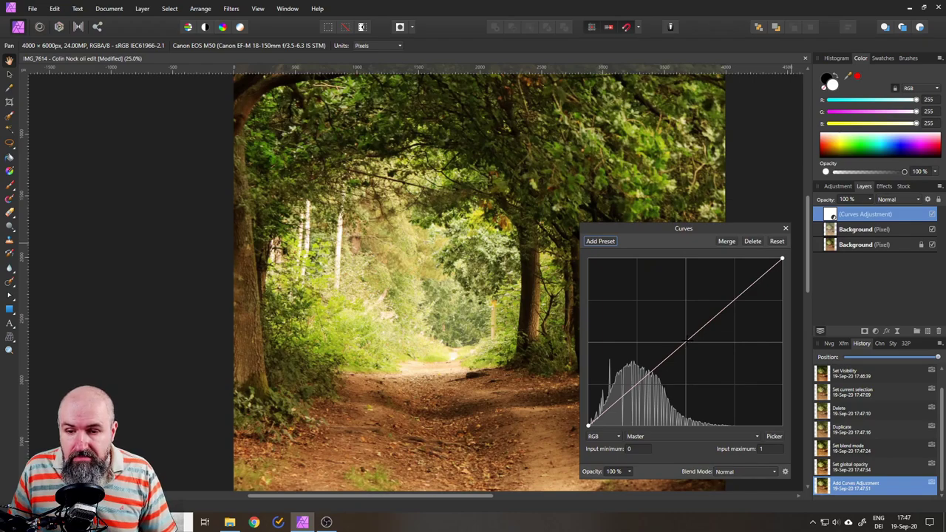
pyautogui.moveTo(686, 340); pyautogui.dragTo(707, 363)
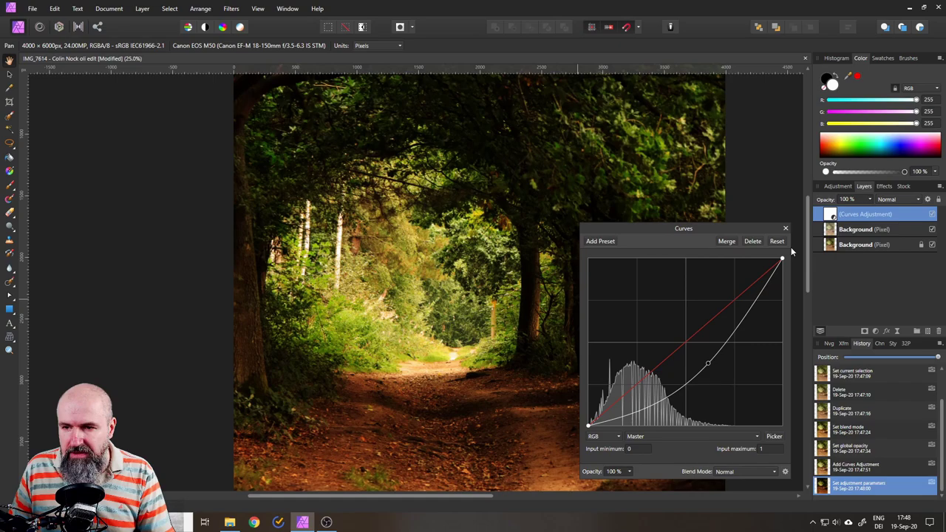
pyautogui.click(786, 229)
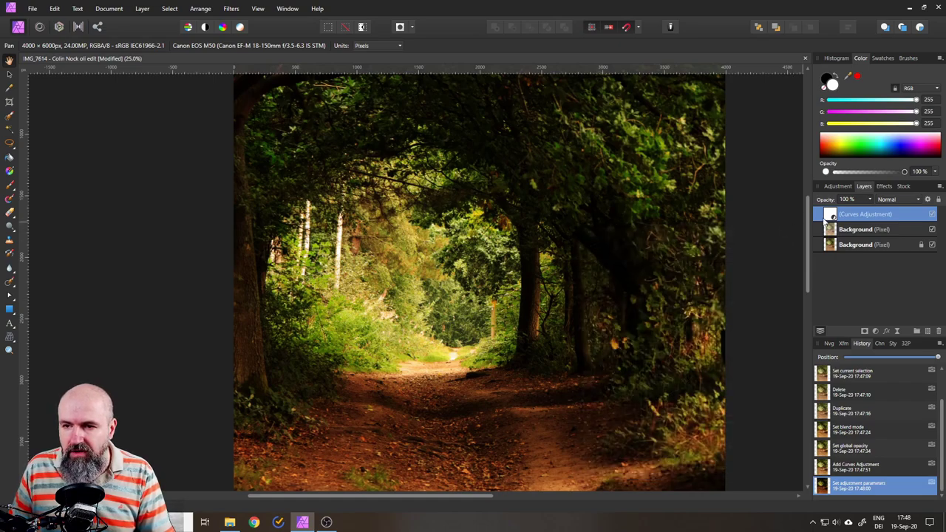
pyautogui.click(142, 8)
pyautogui.click(19, 29)
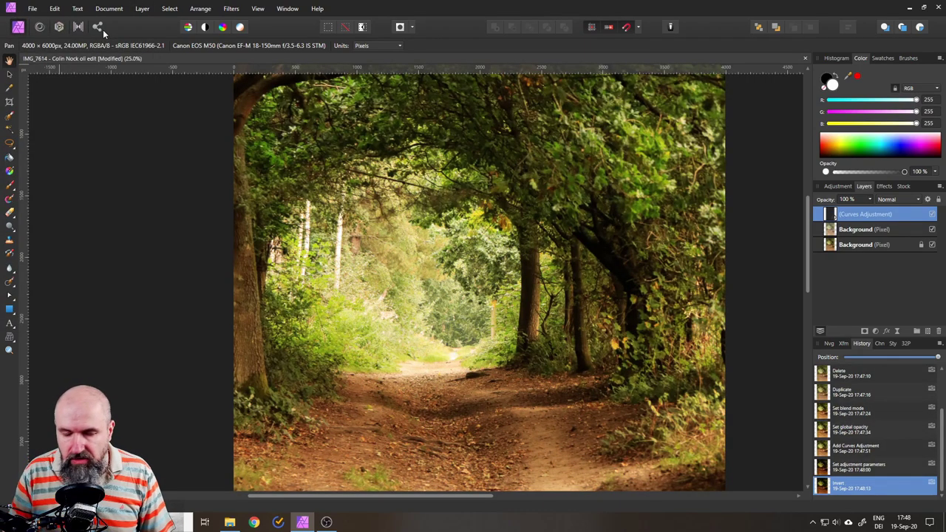
# Set up the Paint Brush with 20% opacity and 476 px width
pyautogui.hotkey('ctrl', '0')
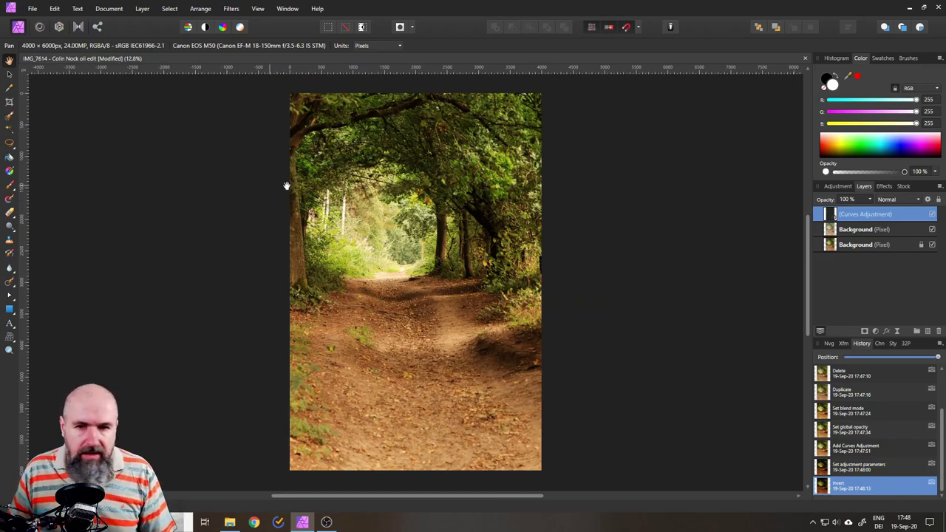
pyautogui.scroll(2, 350, 193)
pyautogui.scroll(2, 350, 200)
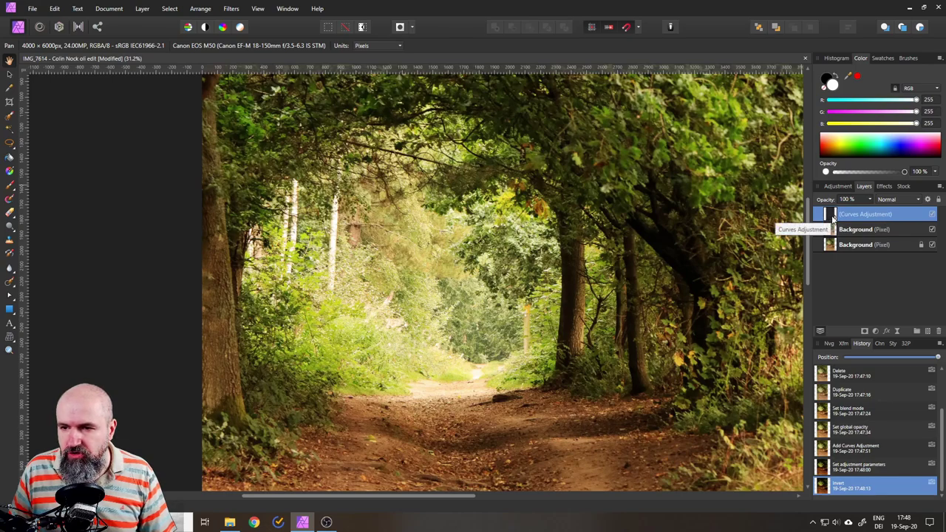
pyautogui.click(9, 185)
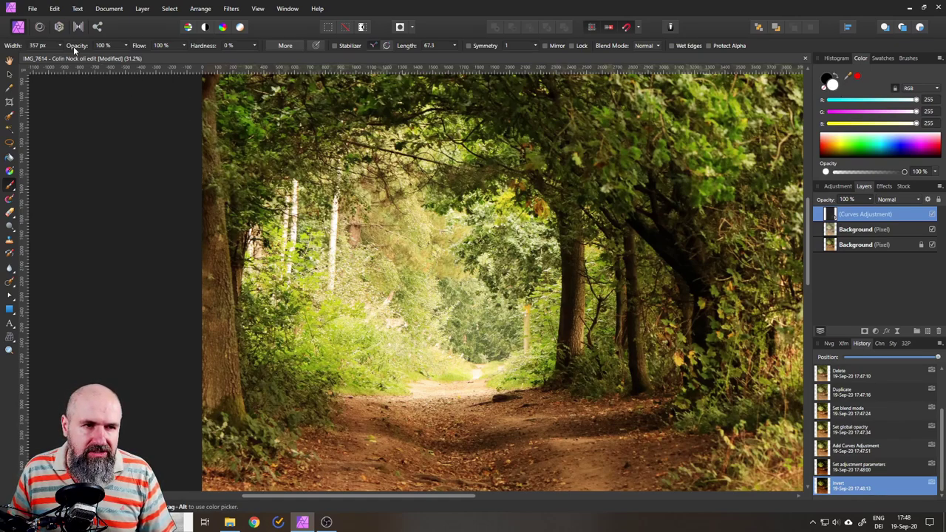
pyautogui.click(128, 46)
pyautogui.moveTo(123, 58); pyautogui.dragTo(77, 58)
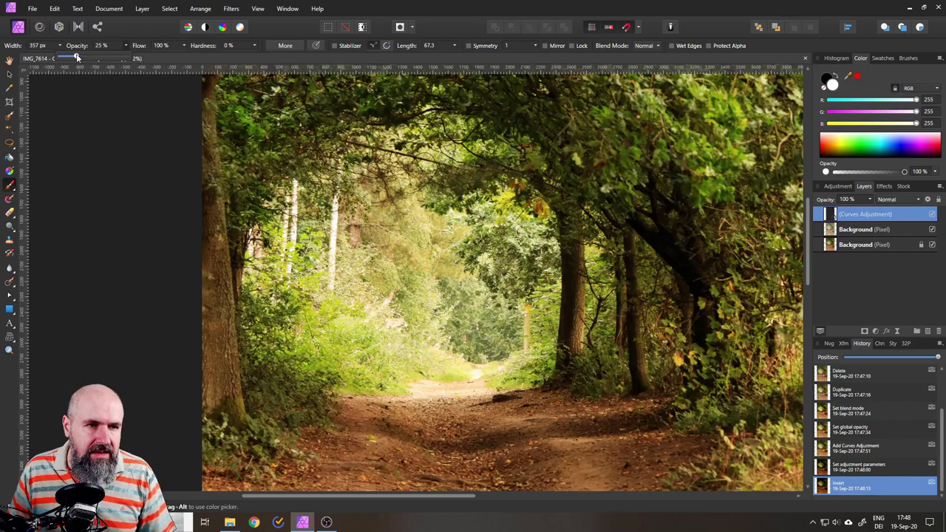
pyautogui.click(127, 43)
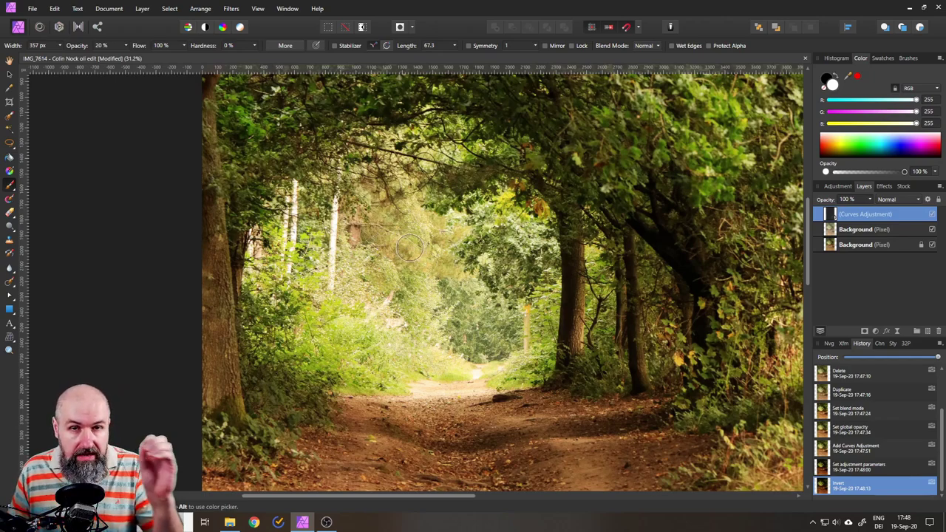
pyautogui.click(60, 45)
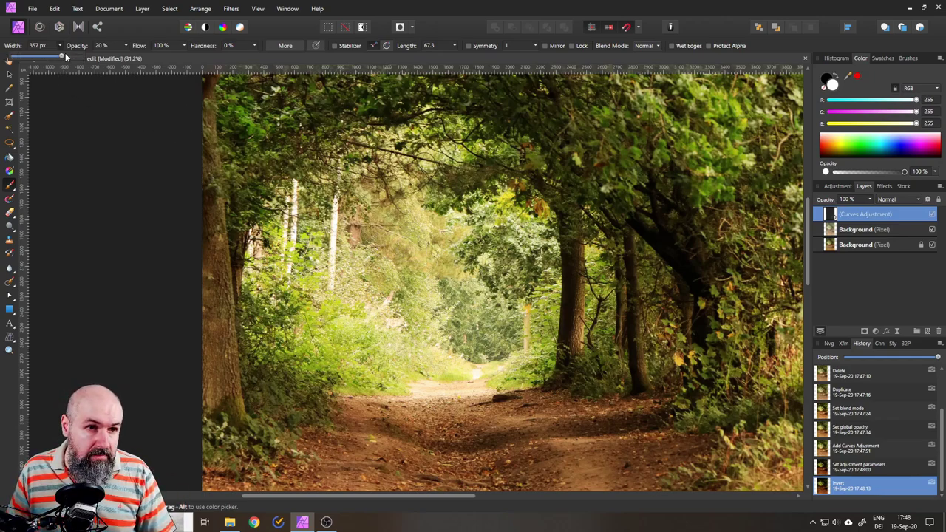
pyautogui.moveTo(65, 58); pyautogui.dragTo(62, 49)
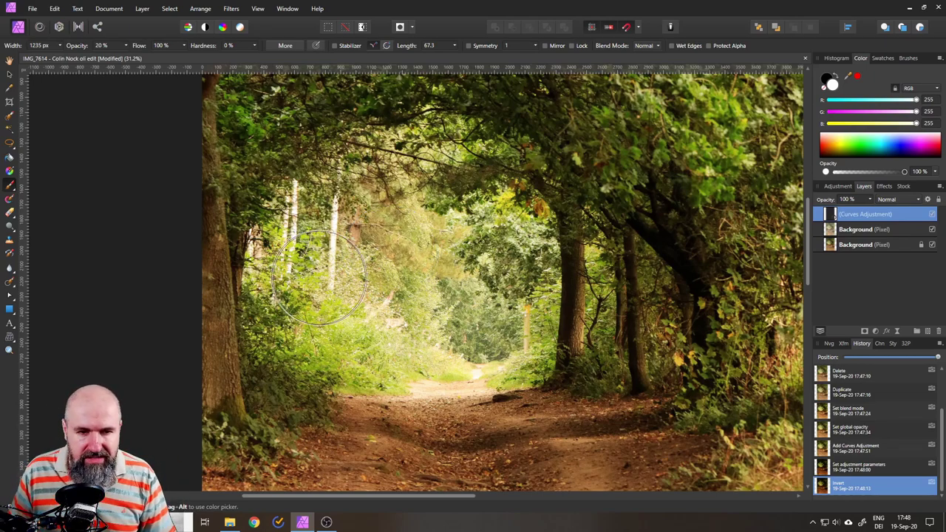
# Paint the Curves mask over the left-side trees, far central trees and upper-left foliage
pyautogui.moveTo(320, 247); pyautogui.dragTo(305, 225)
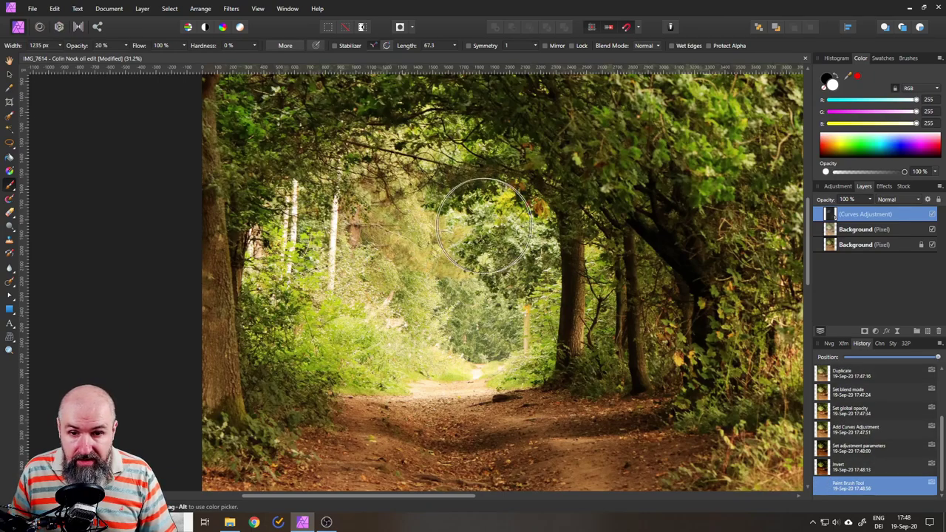
pyautogui.moveTo(297, 225)
pyautogui.mouseDown()
pyautogui.moveTo(421, 218)
pyautogui.moveTo(442, 259)
pyautogui.moveTo(355, 255)
pyautogui.moveTo(362, 284)
pyautogui.moveTo(325, 195)
pyautogui.moveTo(455, 326)
pyautogui.moveTo(482, 303)
pyautogui.moveTo(473, 307)
pyautogui.mouseUp()
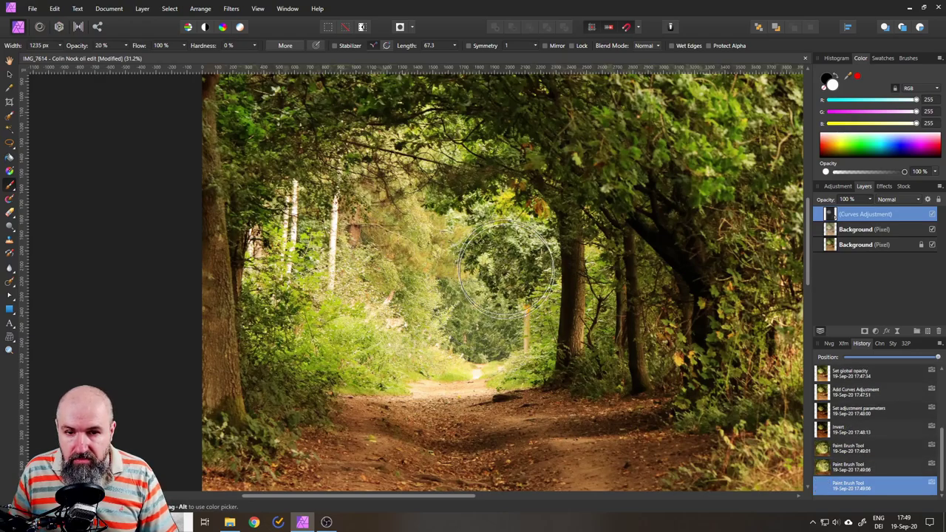
pyautogui.moveTo(423, 176)
pyautogui.mouseDown()
pyautogui.moveTo(373, 266)
pyautogui.moveTo(414, 325)
pyautogui.moveTo(311, 227)
pyautogui.moveTo(370, 310)
pyautogui.moveTo(495, 336)
pyautogui.moveTo(466, 303)
pyautogui.moveTo(425, 321)
pyautogui.moveTo(451, 270)
pyautogui.moveTo(433, 105)
pyautogui.moveTo(268, 179)
pyautogui.moveTo(389, 321)
pyautogui.moveTo(377, 353)
pyautogui.moveTo(501, 342)
pyautogui.moveTo(451, 373)
pyautogui.moveTo(525, 318)
pyautogui.moveTo(477, 369)
pyautogui.moveTo(566, 296)
pyautogui.moveTo(443, 348)
pyautogui.moveTo(436, 374)
pyautogui.moveTo(656, 328)
pyautogui.mouseUp()
pyautogui.moveTo(458, 288)
pyautogui.mouseDown()
pyautogui.moveTo(466, 310)
pyautogui.moveTo(521, 332)
pyautogui.moveTo(432, 214)
pyautogui.moveTo(425, 221)
pyautogui.moveTo(458, 243)
pyautogui.moveTo(381, 277)
pyautogui.moveTo(501, 336)
pyautogui.mouseUp()
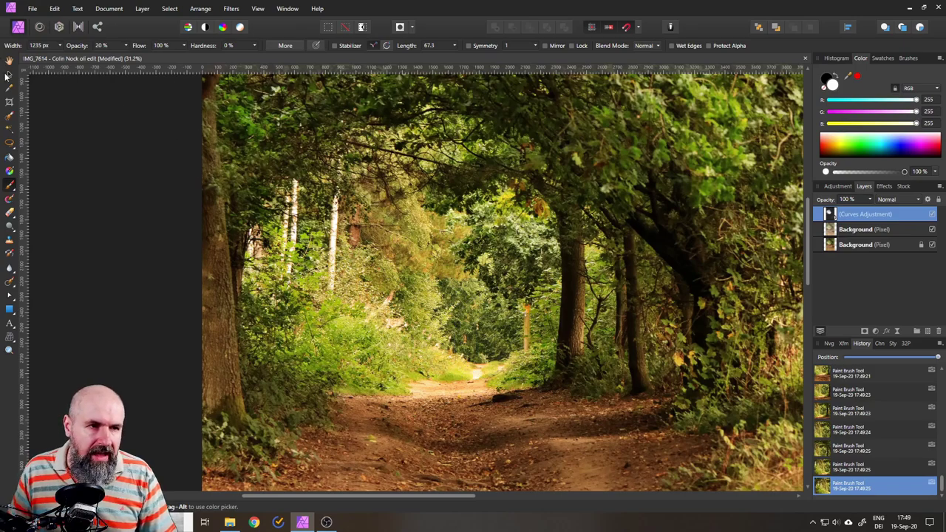
pyautogui.click(9, 76)
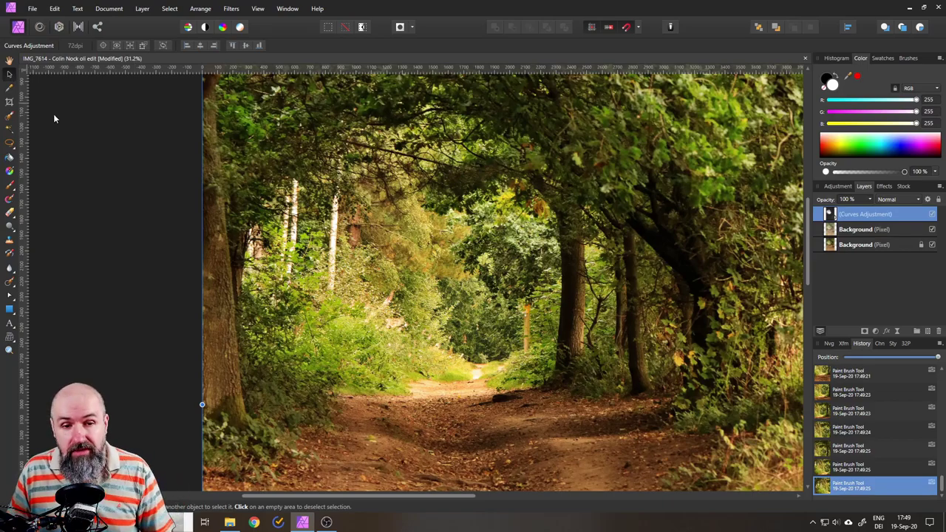
pyautogui.scroll(5, 333, 239)
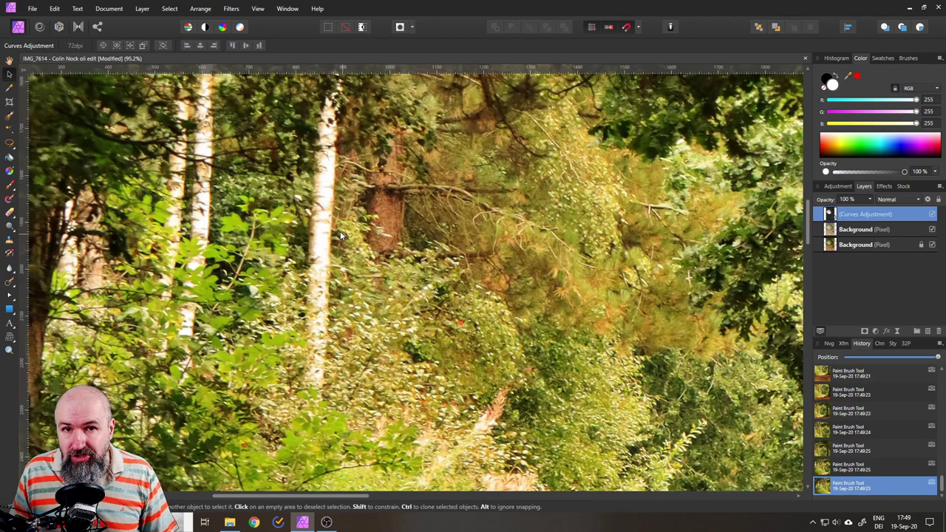
pyautogui.hotkey('ctrl', '0')
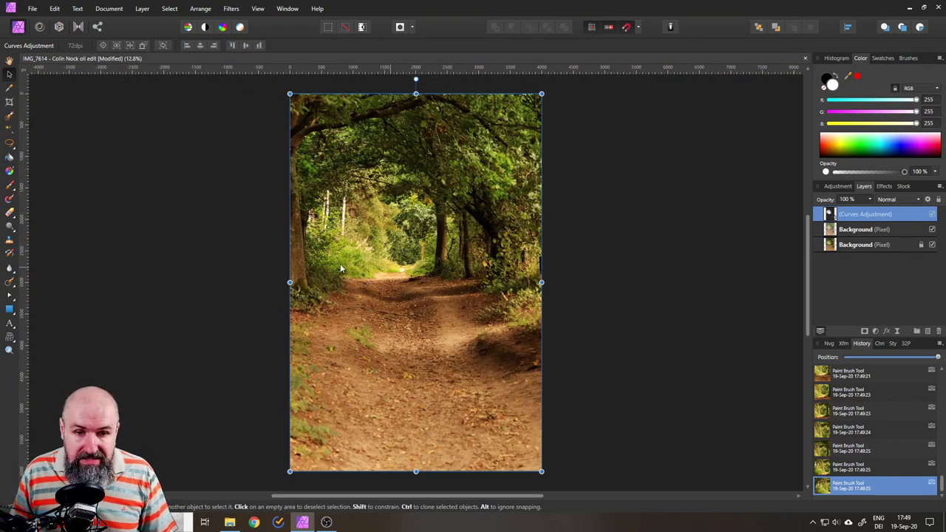
pyautogui.scroll(3, 372, 200)
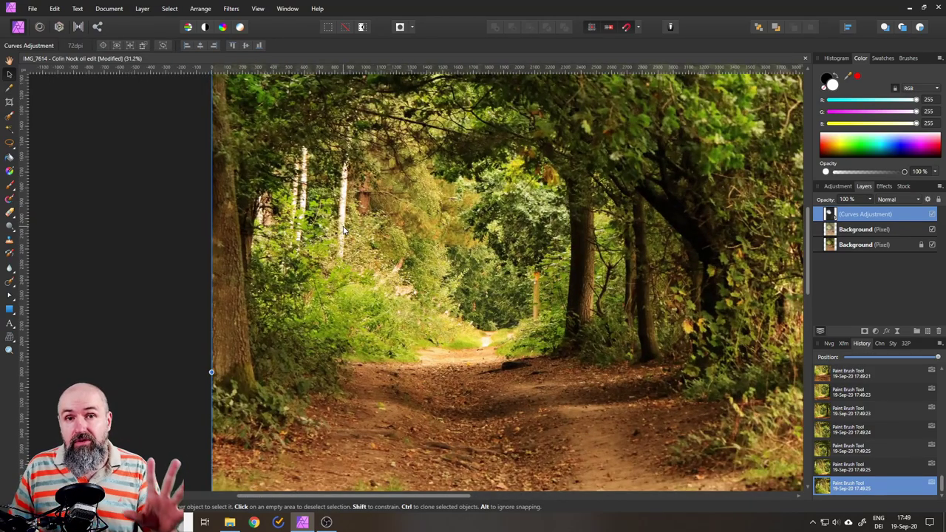
pyautogui.hotkey('ctrl', '0')
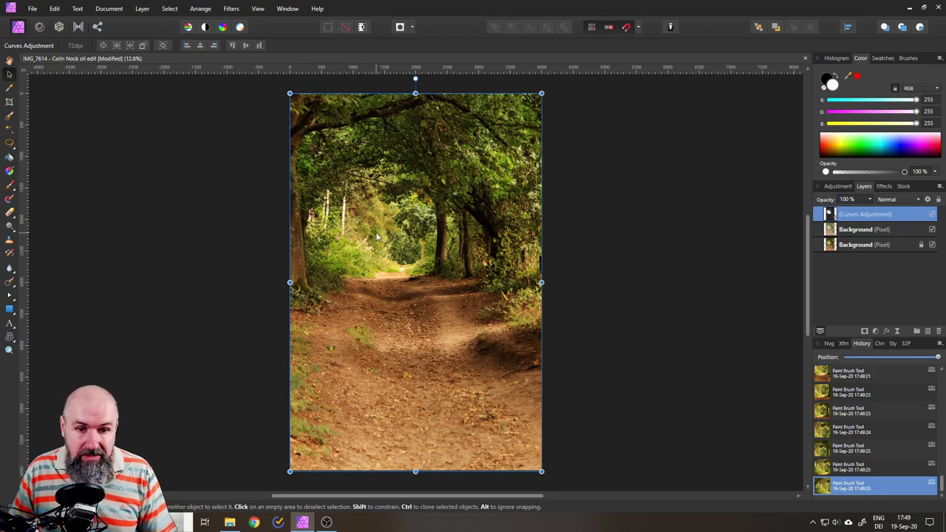
pyautogui.scroll(2, 375, 232)
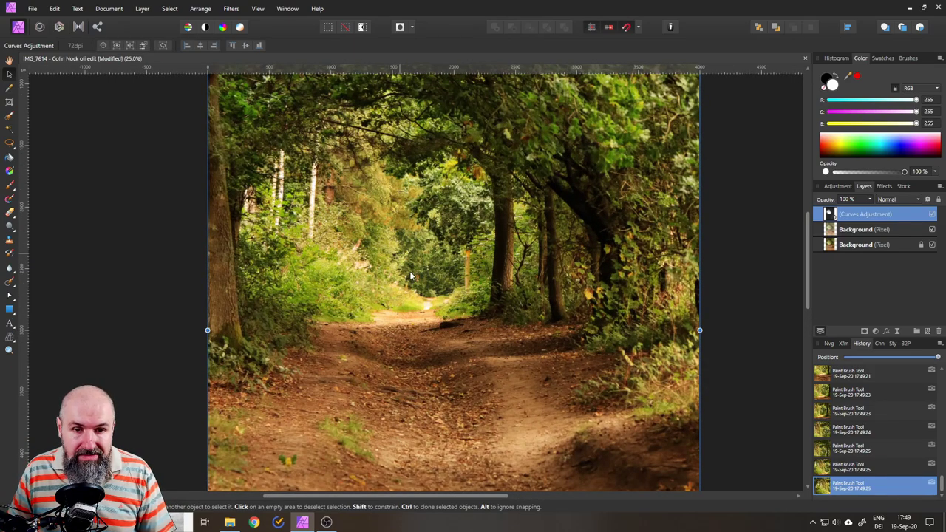
pyautogui.scroll(-3, 410, 275)
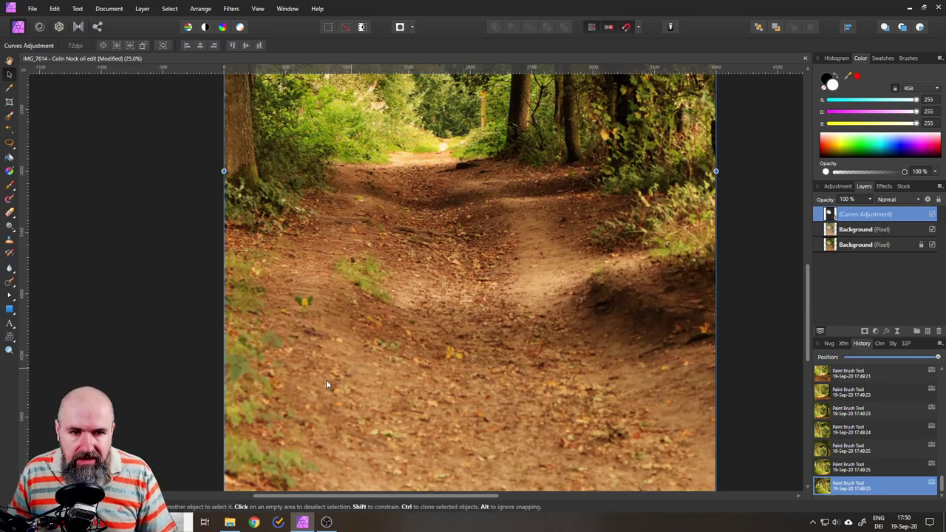
pyautogui.scroll(-3, 326, 380)
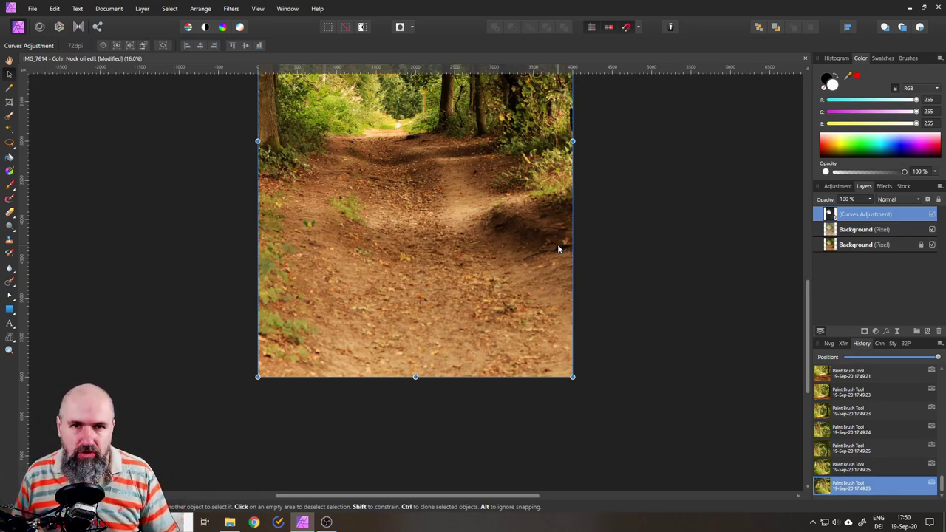
# Target the Curves layer with a 2864 px brush and paint down the left edge
pyautogui.click(9, 187)
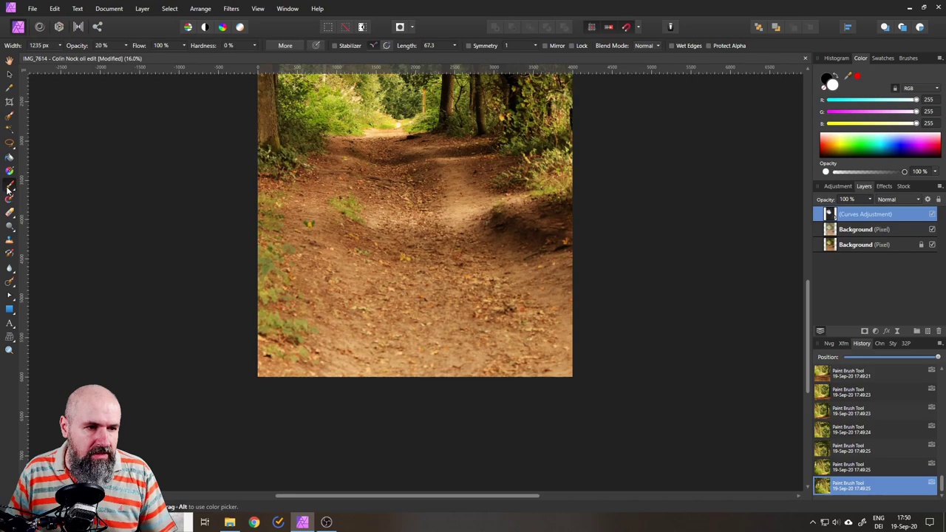
pyautogui.click(835, 214)
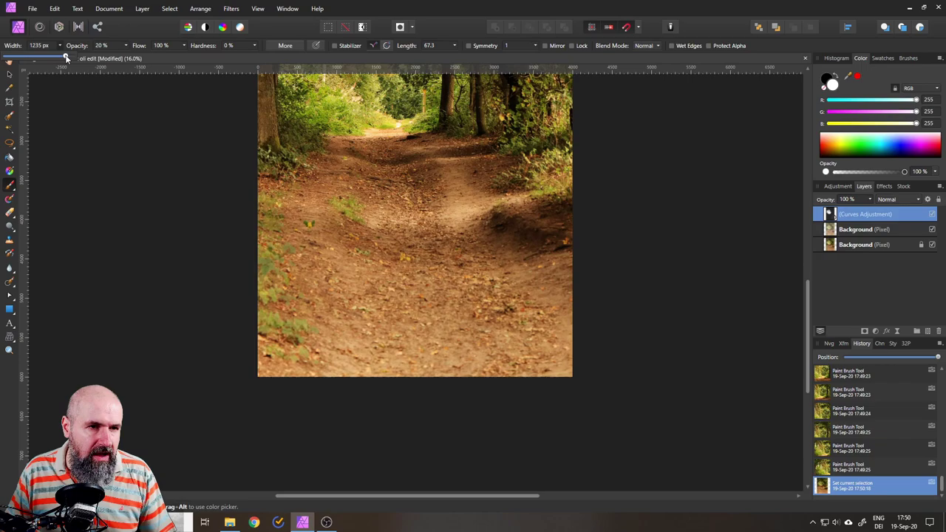
pyautogui.moveTo(66, 58); pyautogui.dragTo(71, 57)
pyautogui.moveTo(270, 186); pyautogui.dragTo(227, 397)
pyautogui.moveTo(259, 153)
pyautogui.mouseDown()
pyautogui.moveTo(264, 266)
pyautogui.moveTo(249, 379)
pyautogui.mouseUp()
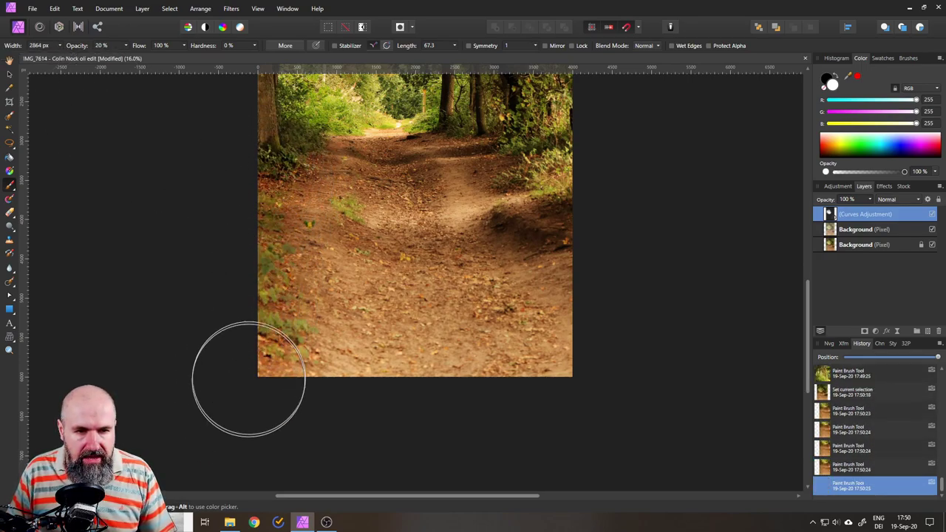
pyautogui.moveTo(286, 169); pyautogui.dragTo(295, 397)
# Paint broad darkening strokes along the top-right and right edges of the photo
pyautogui.click(573, 167)
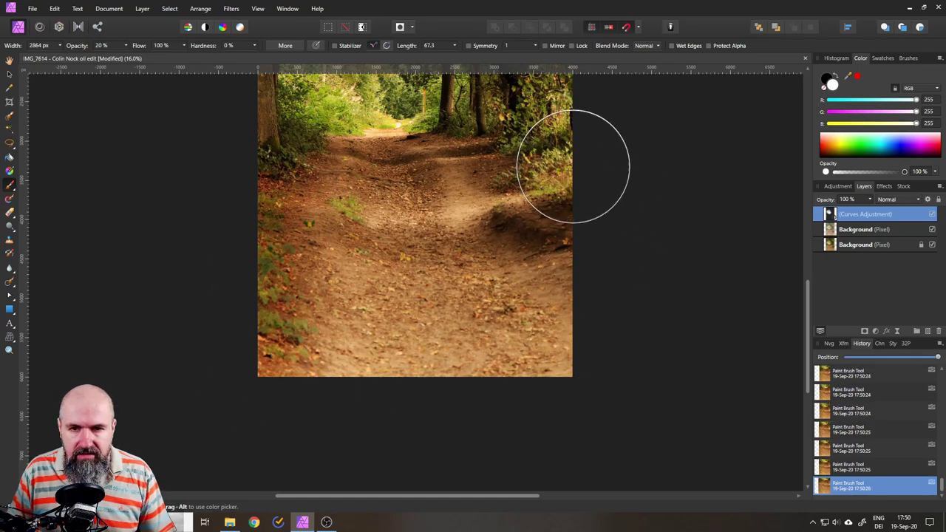
pyautogui.moveTo(572, 167)
pyautogui.mouseDown()
pyautogui.moveTo(564, 152)
pyautogui.moveTo(506, 131)
pyautogui.mouseUp()
pyautogui.click(602, 264)
pyautogui.moveTo(602, 264)
pyautogui.mouseDown()
pyautogui.moveTo(575, 252)
pyautogui.moveTo(583, 405)
pyautogui.moveTo(530, 454)
pyautogui.mouseUp()
pyautogui.moveTo(635, 281)
pyautogui.mouseDown()
pyautogui.moveTo(488, 462)
pyautogui.moveTo(477, 445)
pyautogui.mouseUp()
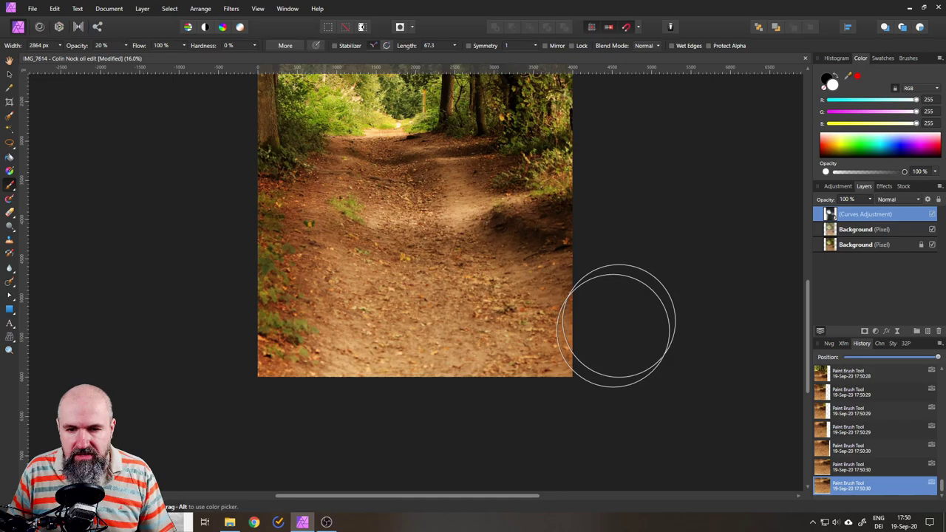
pyautogui.moveTo(618, 323)
pyautogui.mouseDown()
pyautogui.moveTo(598, 262)
pyautogui.moveTo(572, 363)
pyautogui.moveTo(572, 337)
pyautogui.moveTo(476, 445)
pyautogui.moveTo(298, 433)
pyautogui.moveTo(340, 418)
pyautogui.moveTo(299, 415)
pyautogui.mouseUp()
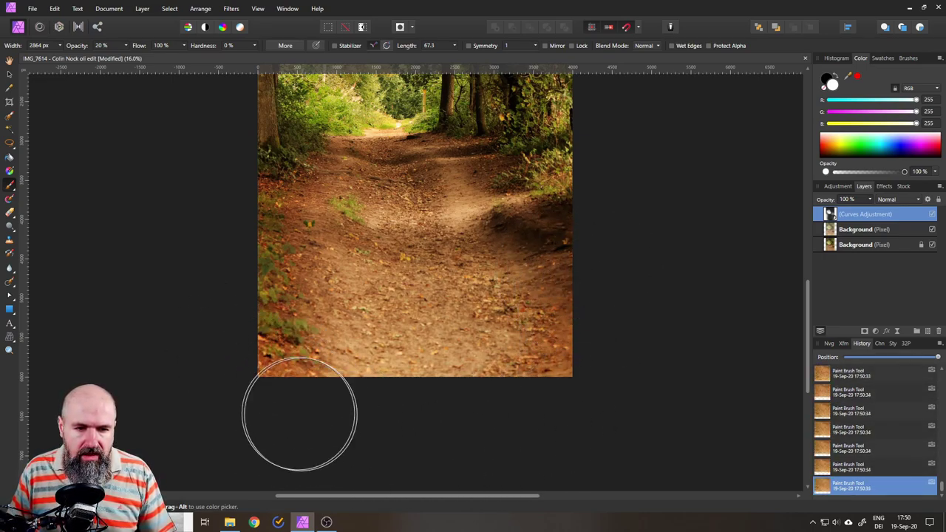
pyautogui.scroll(3, 675, 285)
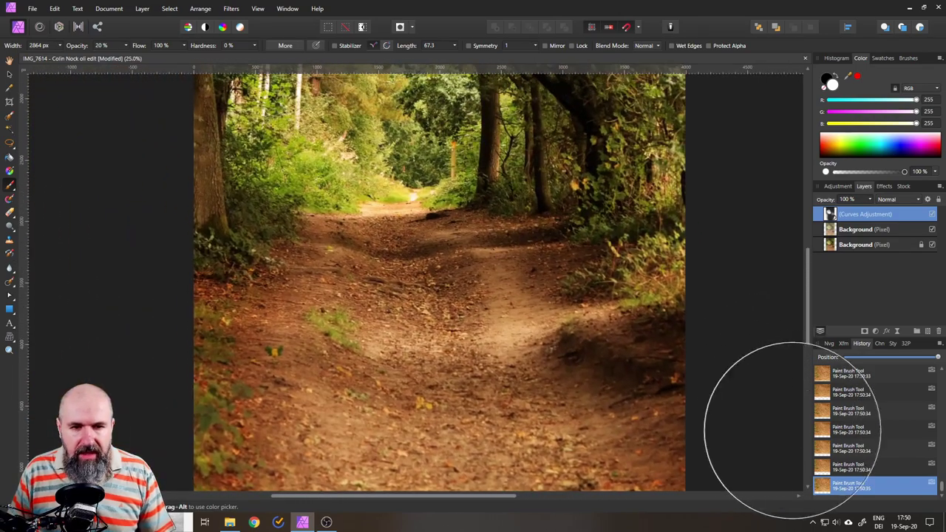
# Shrink the brush to about 374 px and paint strokes across the lower path
pyautogui.click(59, 45)
pyautogui.moveTo(80, 58); pyautogui.dragTo(60, 59)
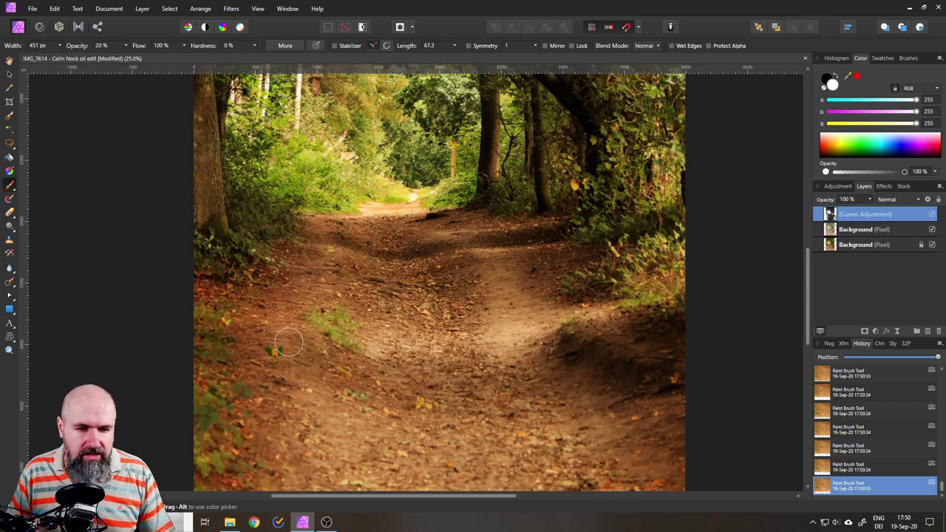
pyautogui.moveTo(296, 356)
pyautogui.mouseDown()
pyautogui.moveTo(325, 355)
pyautogui.moveTo(420, 395)
pyautogui.mouseUp()
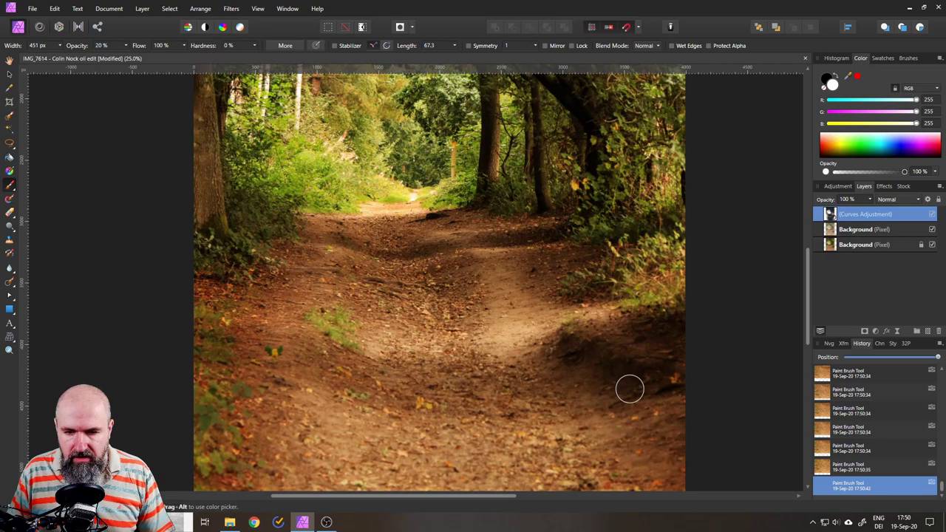
pyautogui.moveTo(487, 371); pyautogui.dragTo(557, 357)
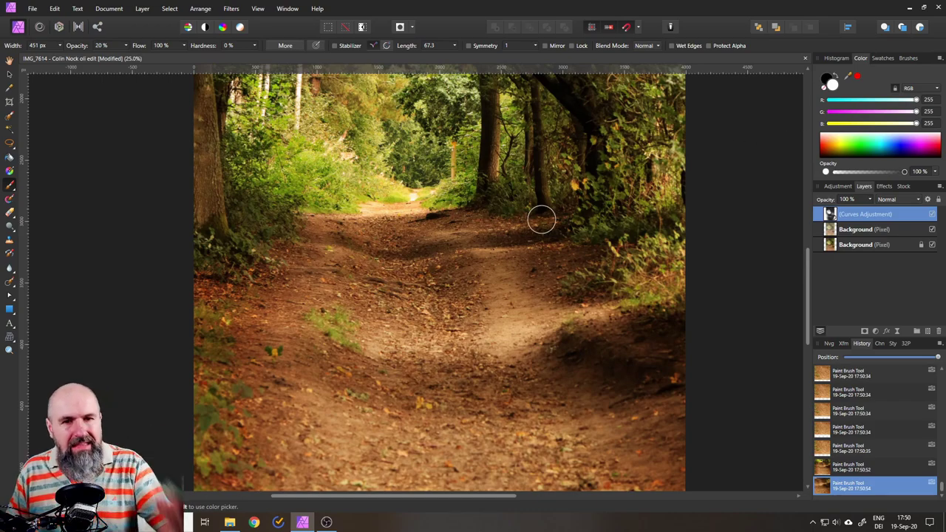
pyautogui.scroll(2, 428, 259)
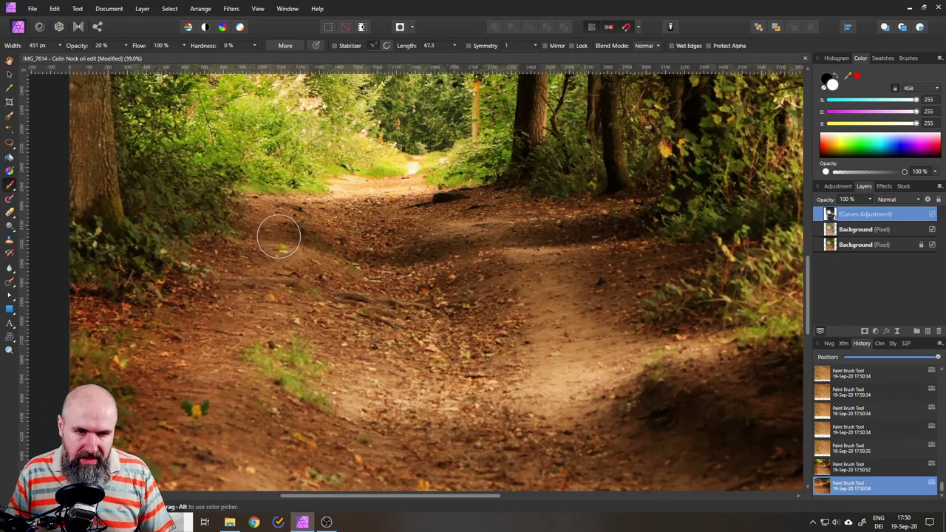
# Reduce the brush to 280 px and paint short strokes across the centre of the path
pyautogui.click(59, 48)
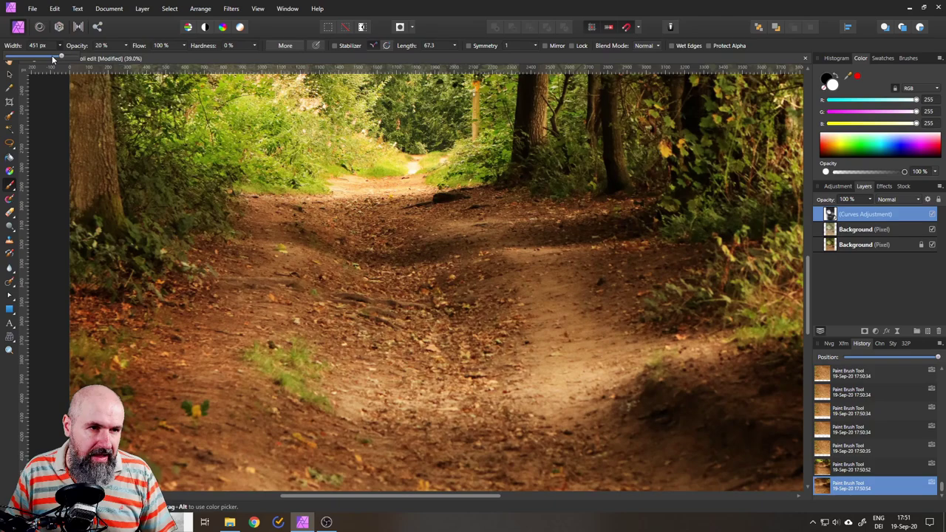
pyautogui.moveTo(52, 56); pyautogui.dragTo(58, 48)
pyautogui.moveTo(288, 226); pyautogui.dragTo(256, 226)
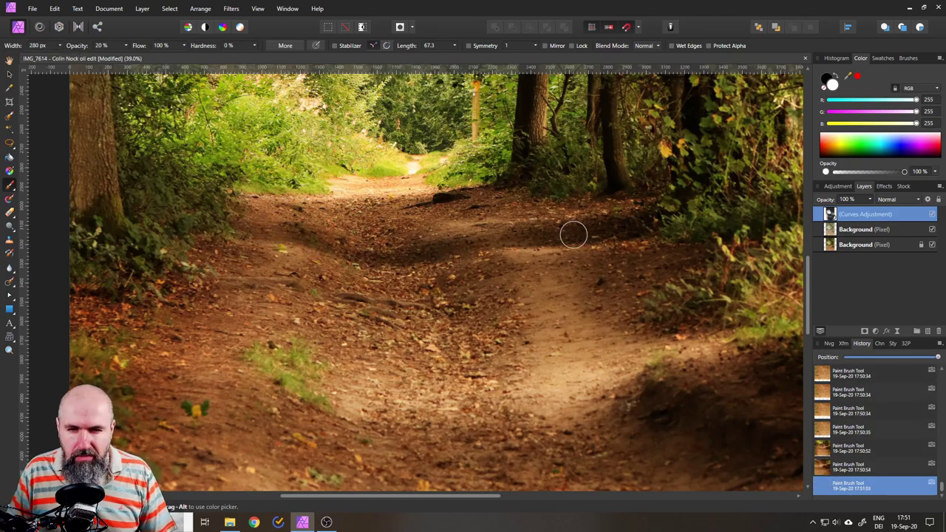
pyautogui.click(672, 209)
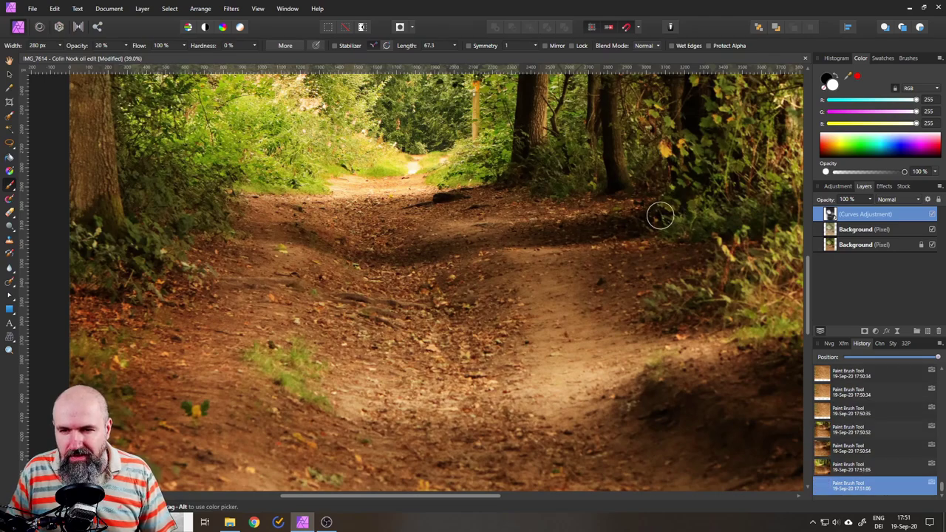
pyautogui.moveTo(342, 246); pyautogui.dragTo(271, 232)
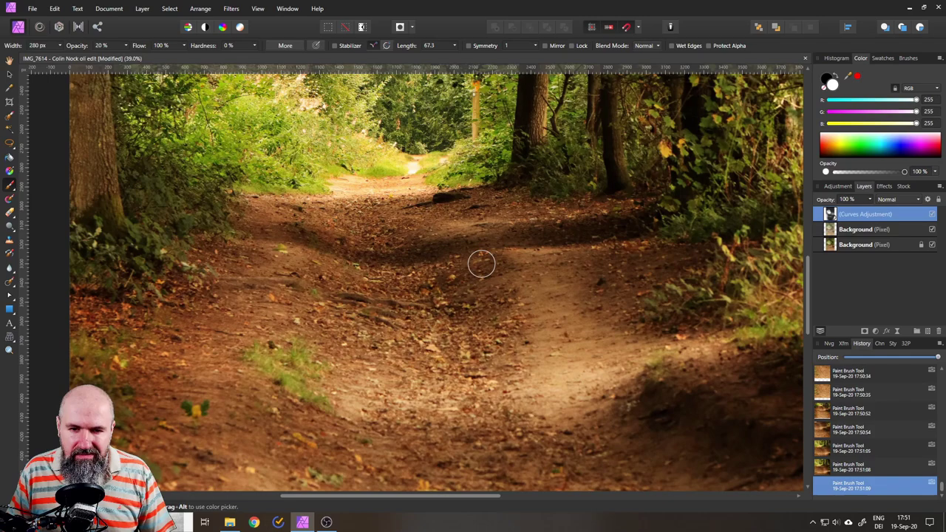
pyautogui.moveTo(481, 264)
pyautogui.mouseDown()
pyautogui.moveTo(652, 255)
pyautogui.moveTo(588, 283)
pyautogui.moveTo(668, 310)
pyautogui.mouseUp()
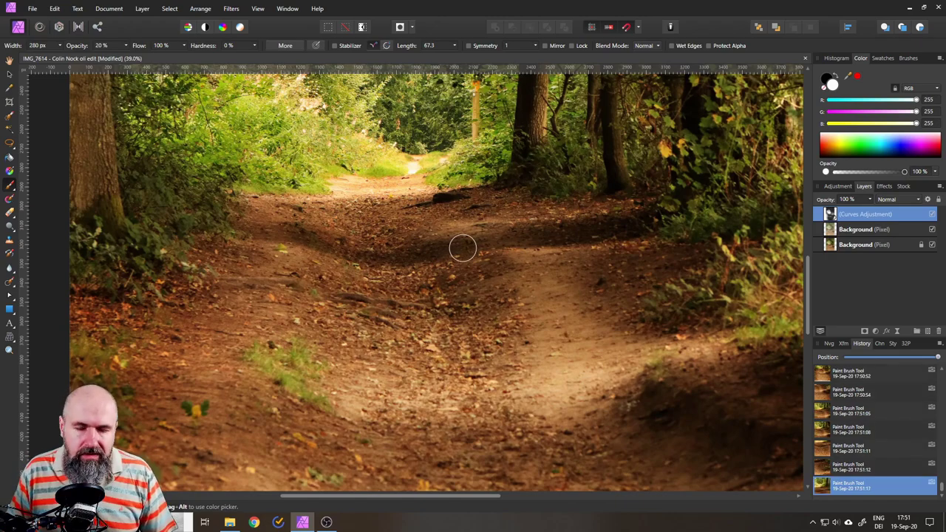
pyautogui.scroll(-4, 462, 248)
pyautogui.scroll(-1, 460, 255)
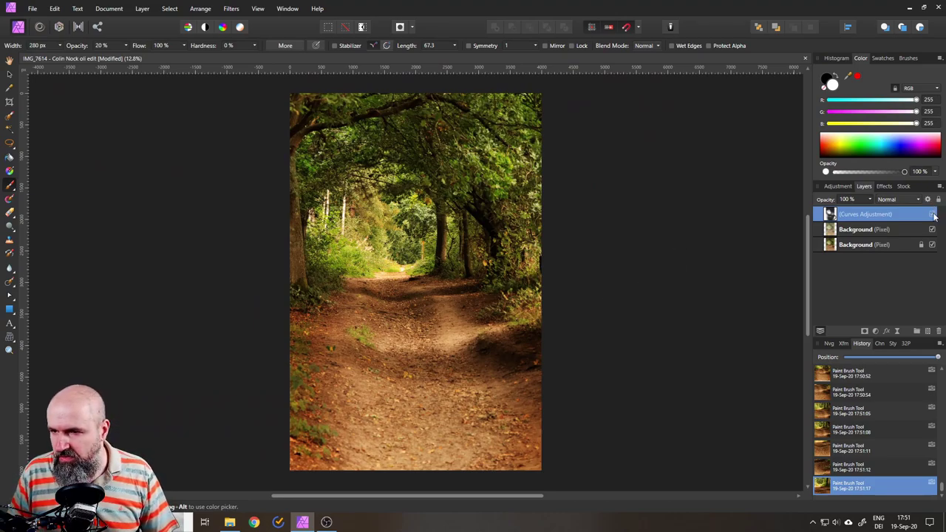
pyautogui.click(933, 215)
pyautogui.click(933, 215)
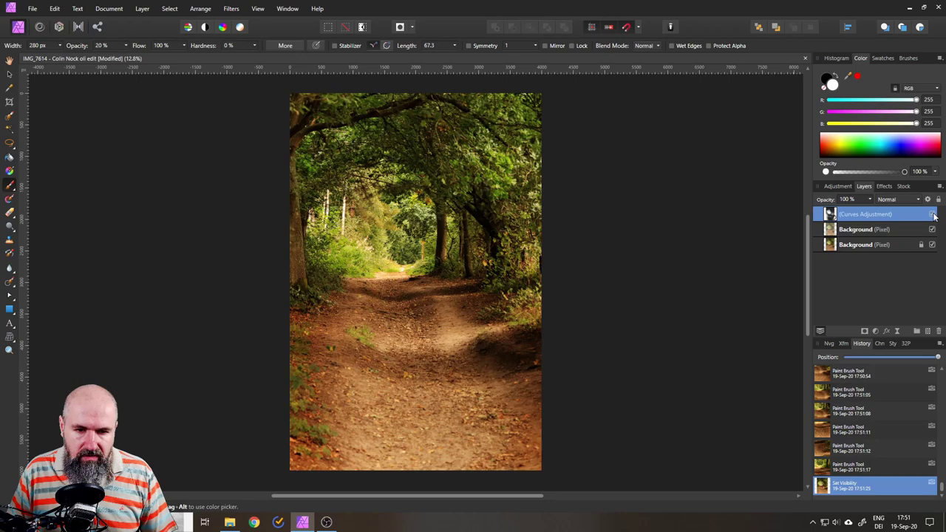
pyautogui.click(933, 214)
pyautogui.click(933, 215)
pyautogui.click(934, 214)
pyautogui.click(933, 214)
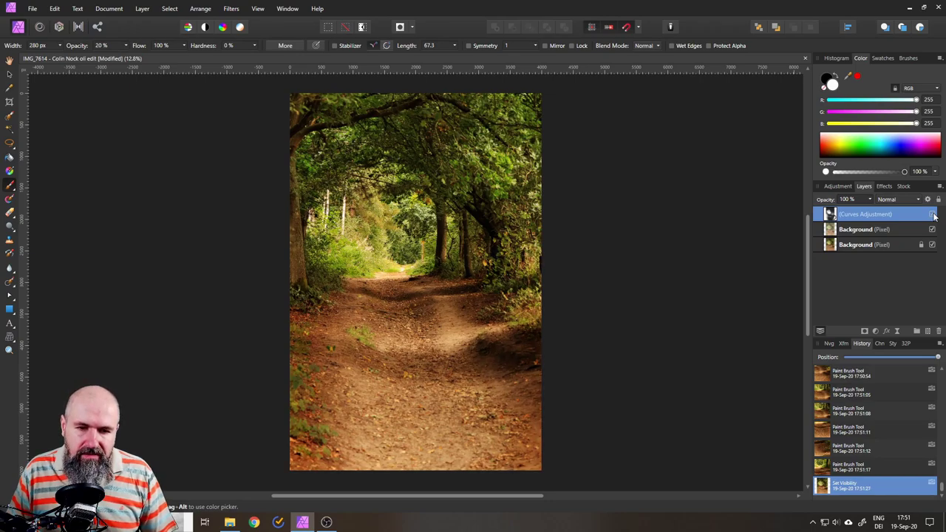
pyautogui.click(933, 214)
pyautogui.click(933, 214)
pyautogui.click(933, 215)
pyautogui.click(933, 215)
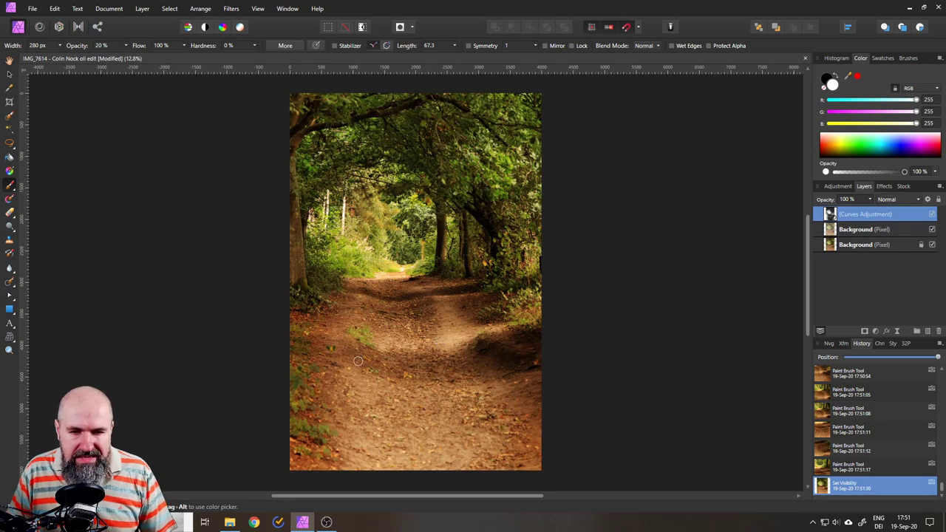
pyautogui.click(933, 214)
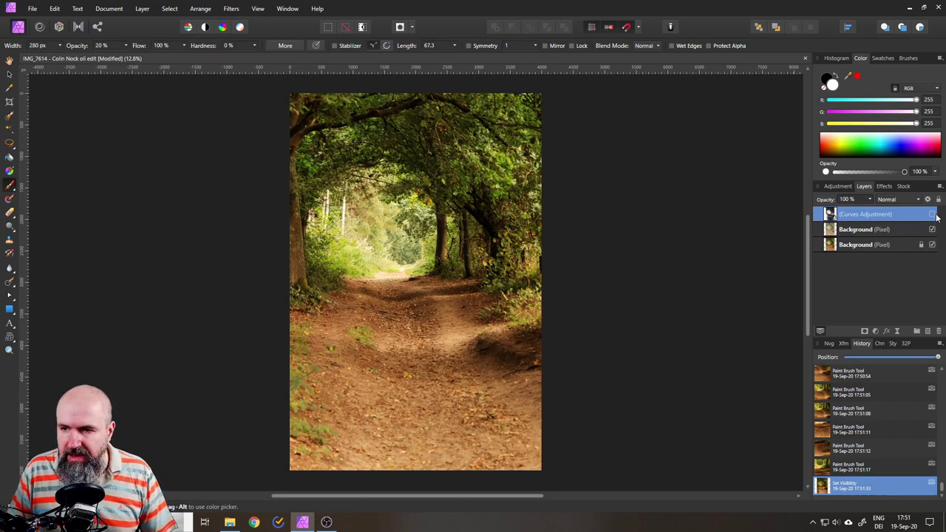
pyautogui.click(933, 214)
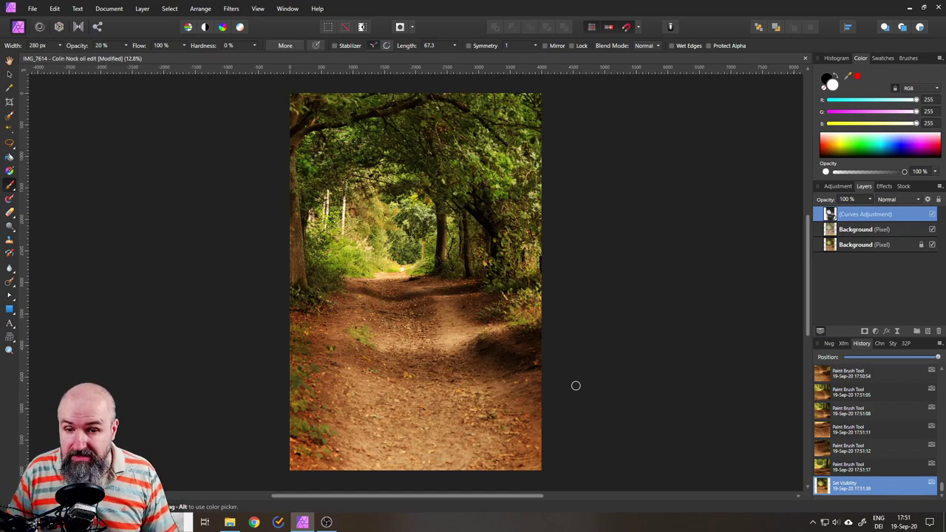
pyautogui.scroll(3, 325, 333)
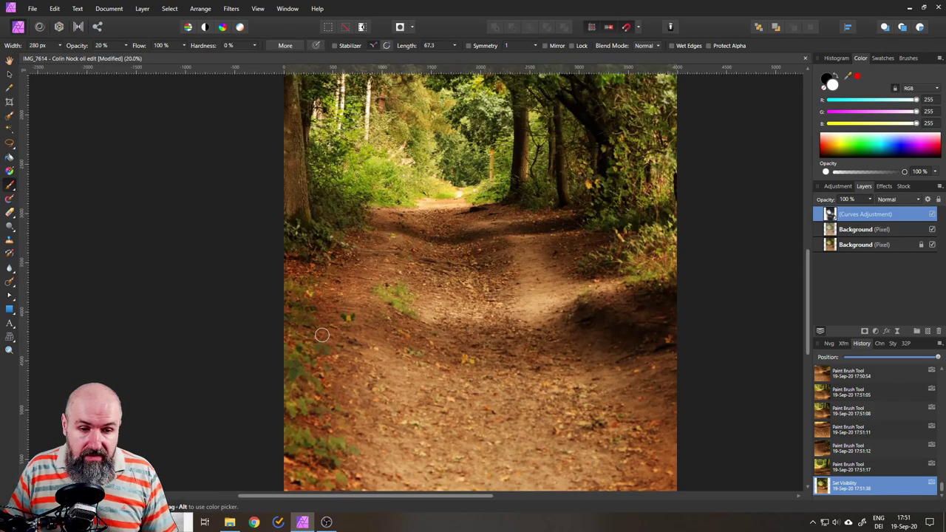
pyautogui.scroll(4, 333, 258)
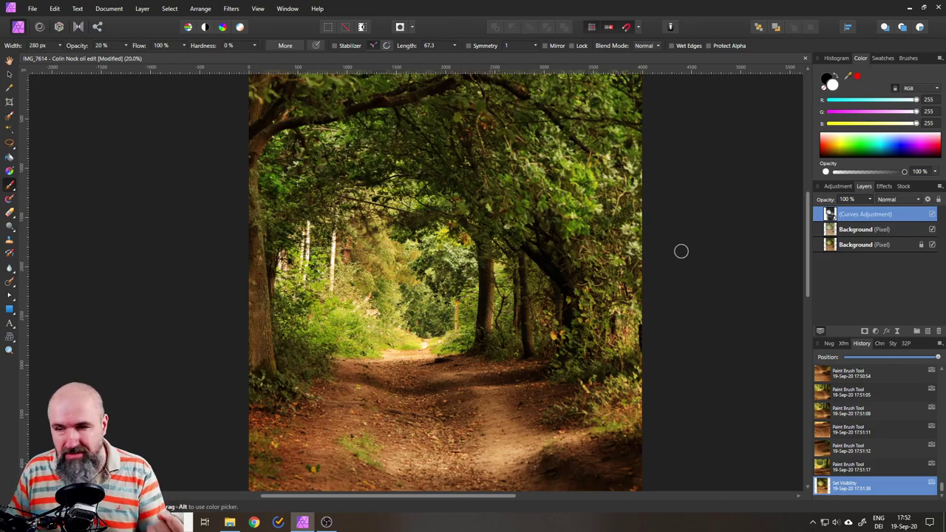
# Add an HSL Shift adjustment limited to a widened greens range
pyautogui.click(875, 332)
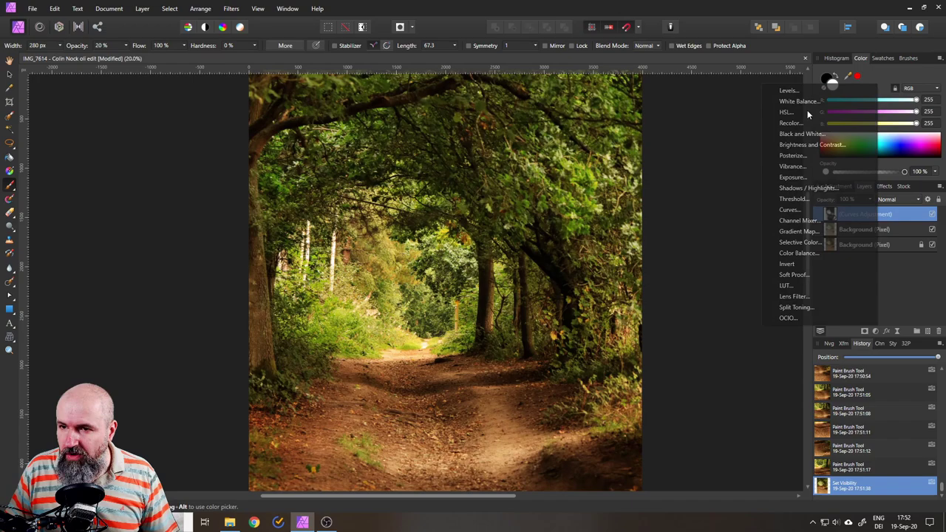
pyautogui.click(786, 111)
pyautogui.click(685, 399)
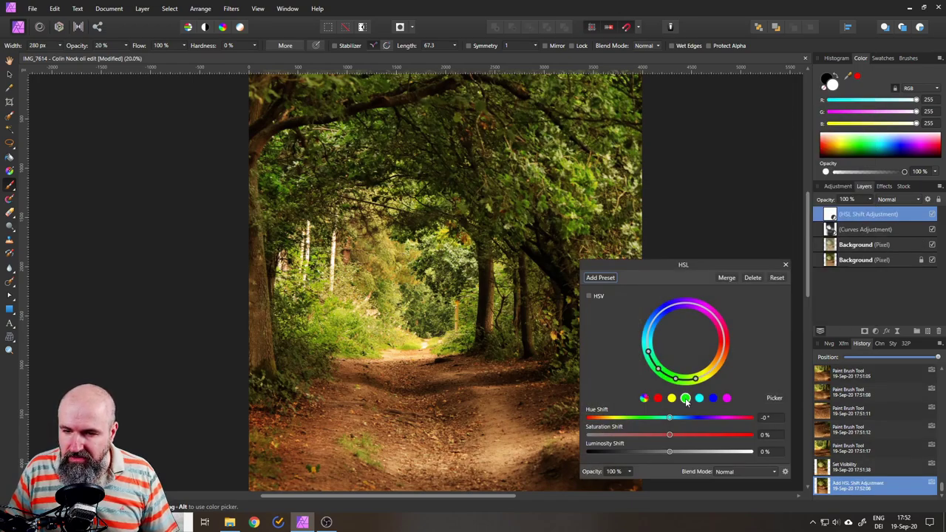
pyautogui.moveTo(695, 382); pyautogui.dragTo(713, 372)
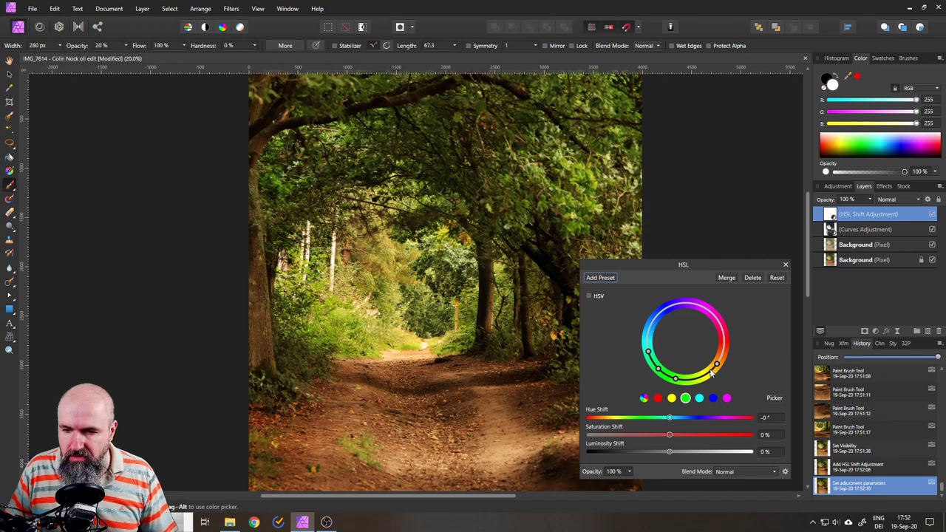
# Shift the greens to hue -44.4°, saturation -28%, luminosity -34%, then toggle the layer to compare
pyautogui.moveTo(669, 418); pyautogui.dragTo(642, 418)
pyautogui.click(643, 435)
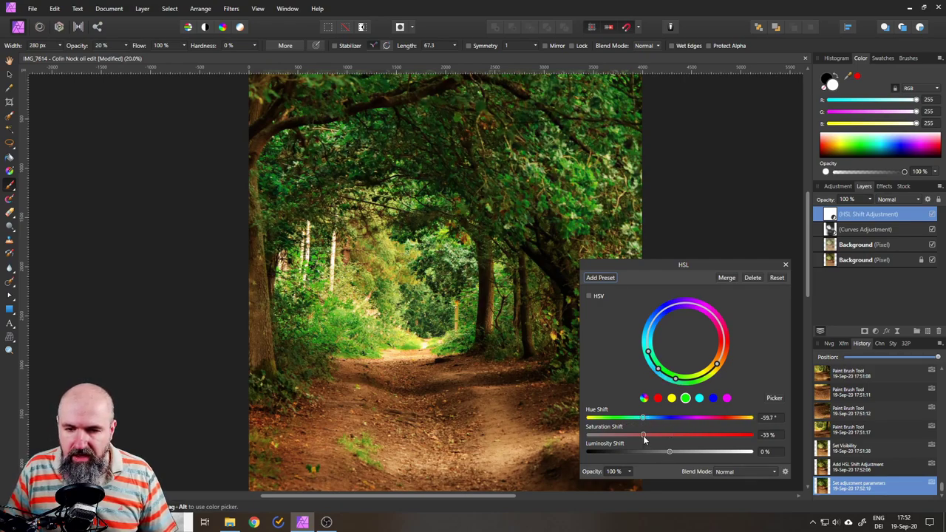
pyautogui.click(642, 452)
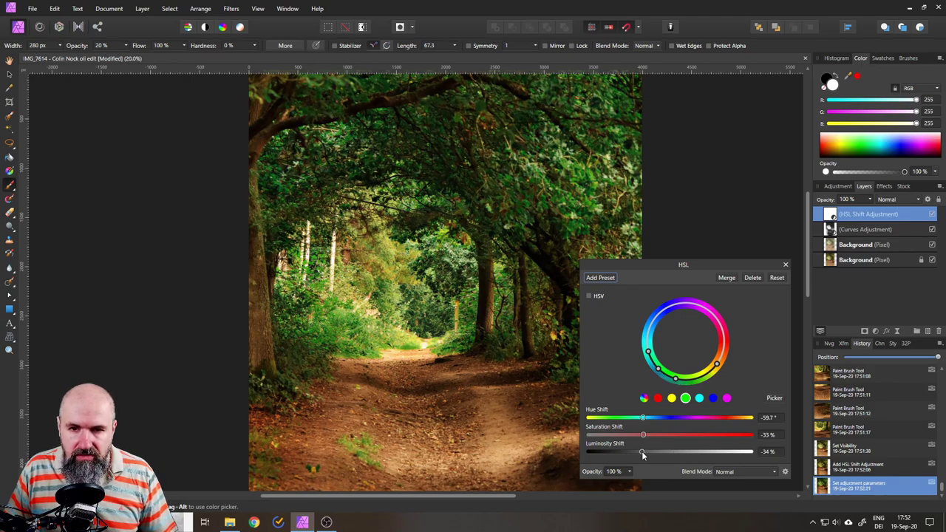
pyautogui.click(644, 418)
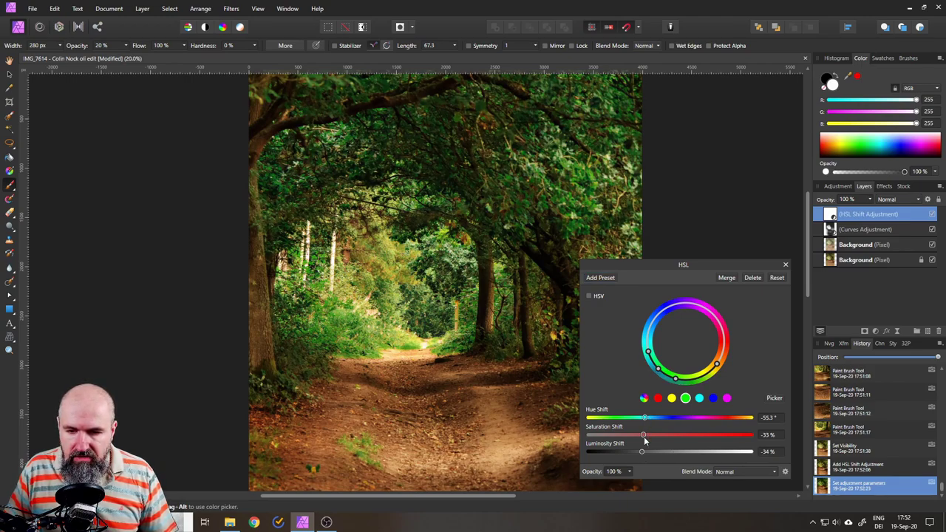
pyautogui.moveTo(645, 418); pyautogui.dragTo(649, 418)
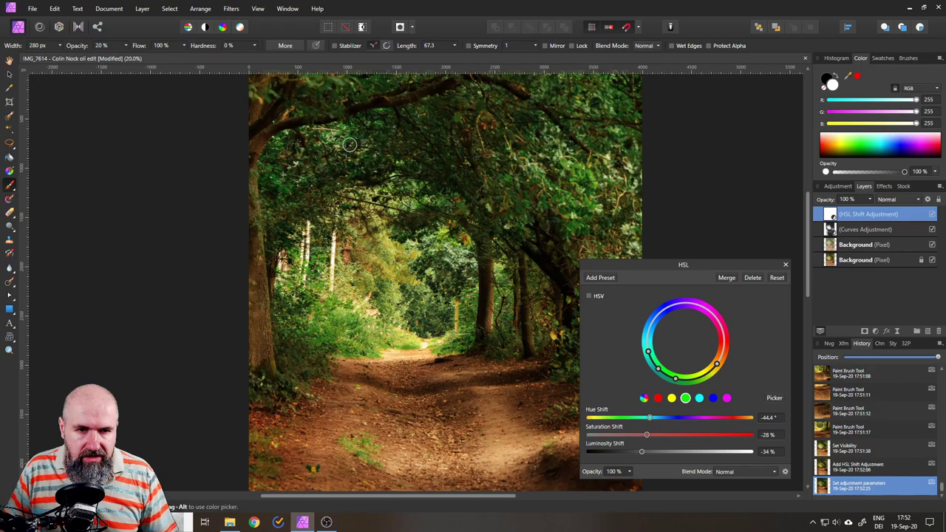
pyautogui.click(786, 265)
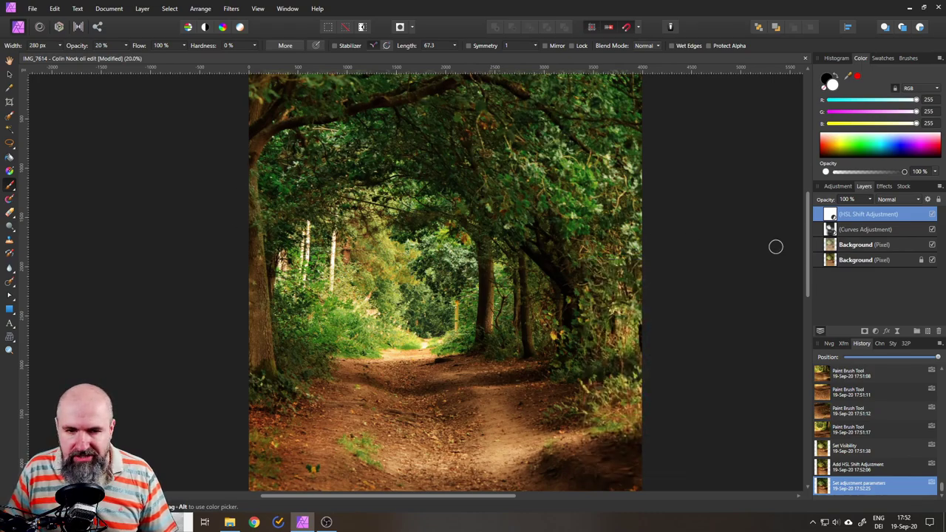
pyautogui.click(932, 215)
pyautogui.click(933, 214)
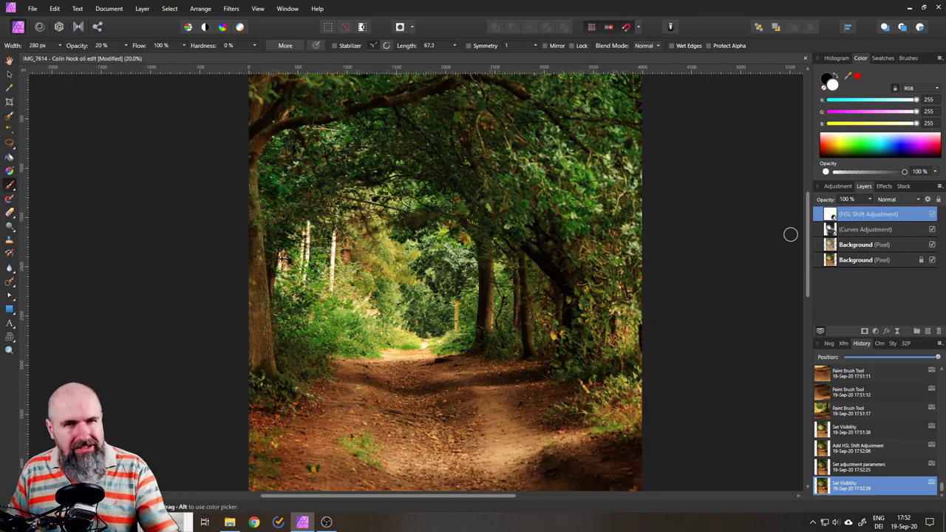
# Reopen the HSL Shift layer and set the master Saturation Shift to -16%
pyautogui.hotkey('ctrl', '0')
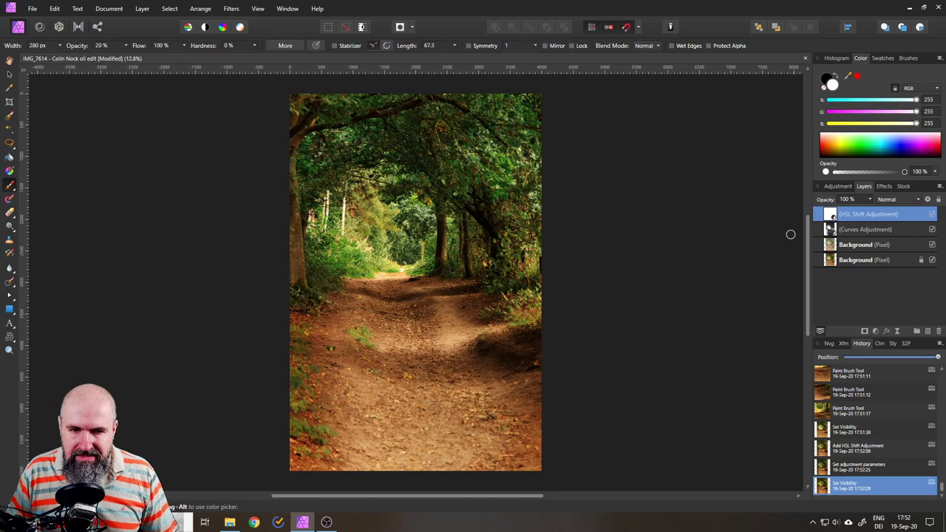
pyautogui.doubleClick(831, 215)
pyautogui.moveTo(669, 435); pyautogui.dragTo(658, 435)
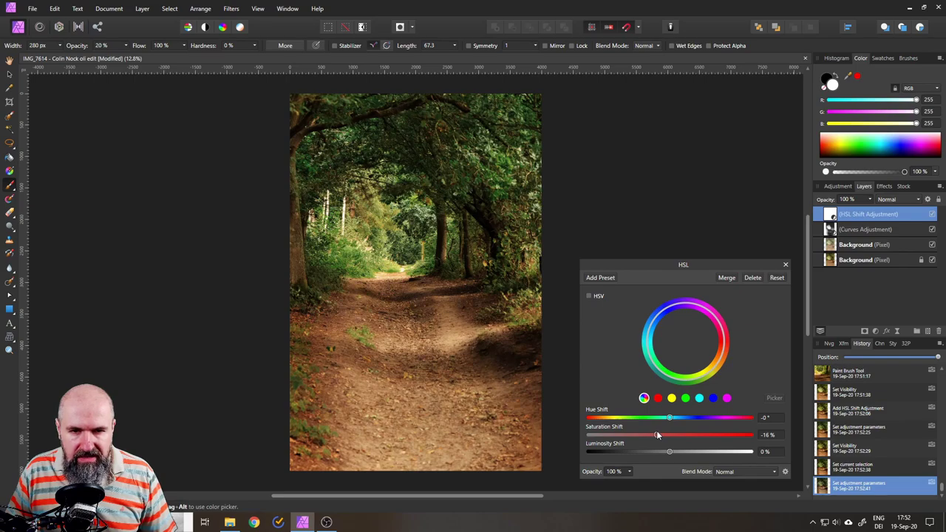
pyautogui.click(785, 263)
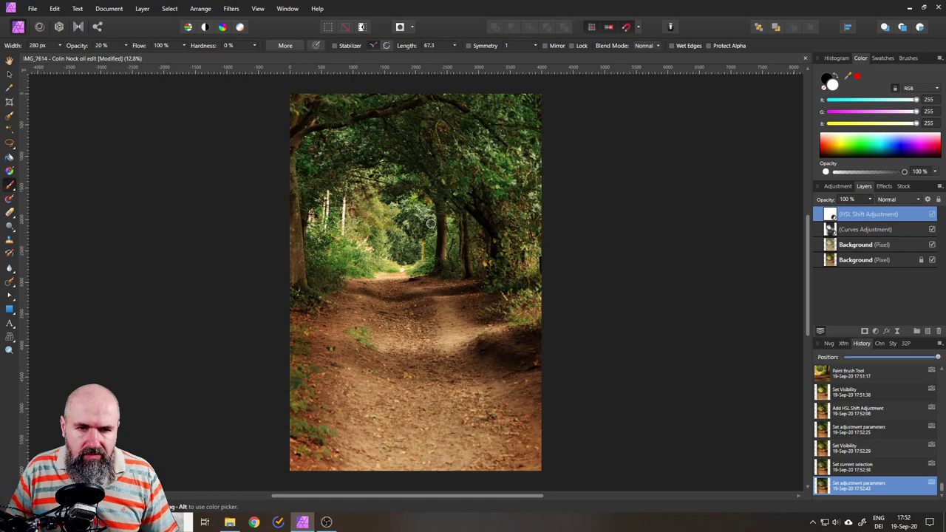
# Add a Depth of Field live filter and move it to the top of the layer stack
pyautogui.click(897, 331)
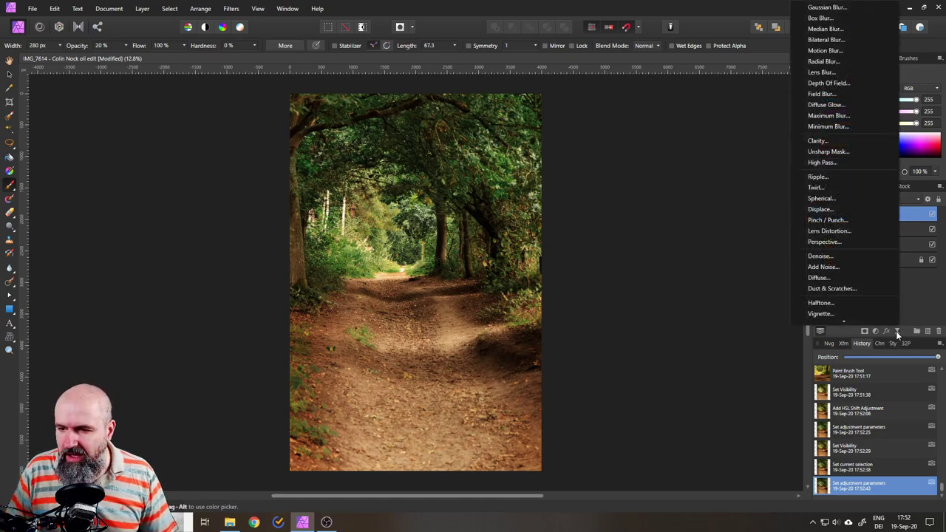
pyautogui.click(840, 83)
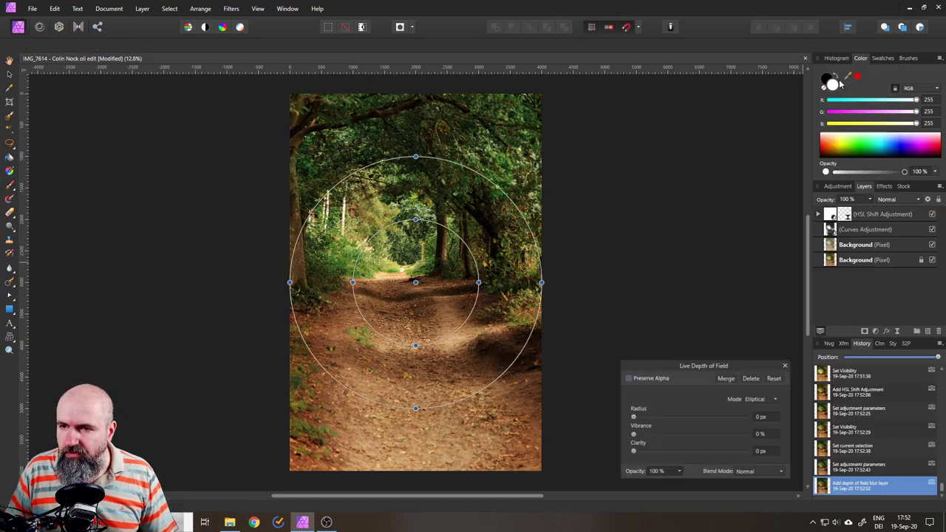
pyautogui.click(817, 214)
pyautogui.moveTo(845, 231); pyautogui.dragTo(832, 214)
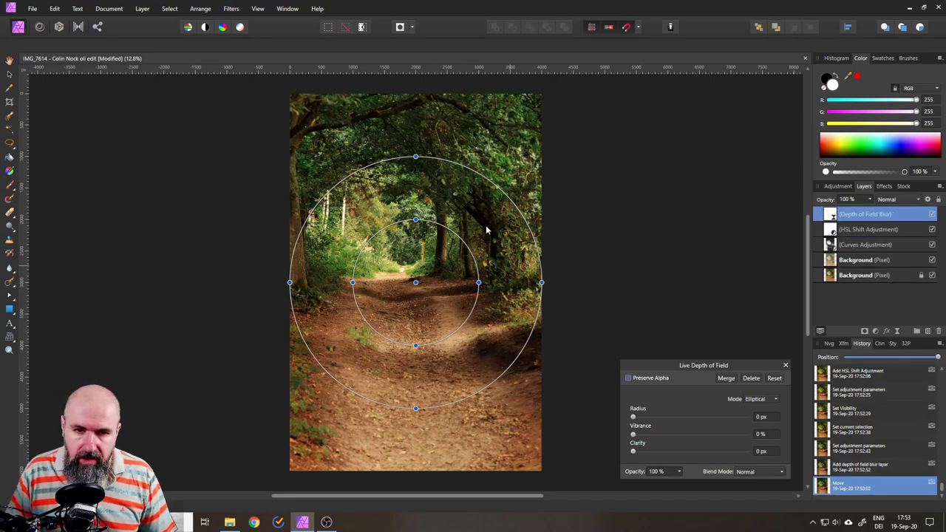
# Reshape the focus ellipse along the central path, enable Preserve Alpha and set the radius to 11 px
pyautogui.moveTo(415, 159); pyautogui.dragTo(406, 122)
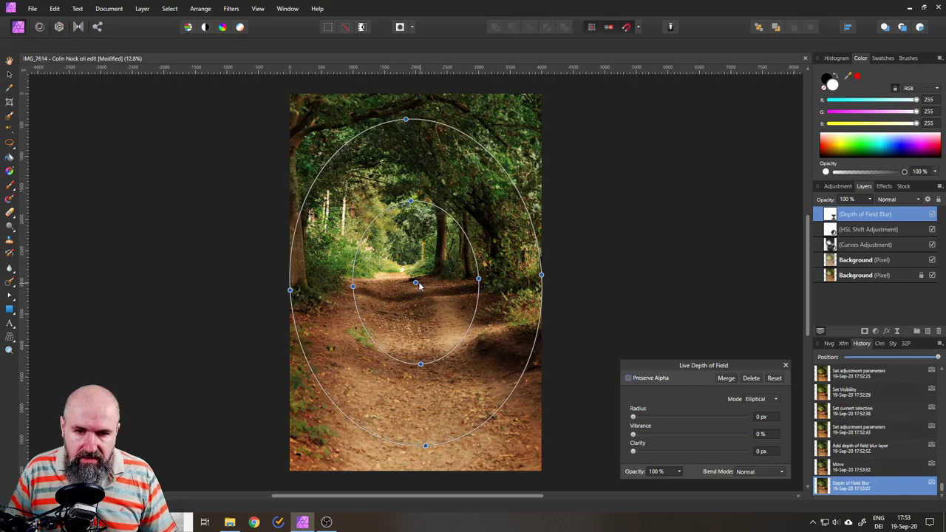
pyautogui.moveTo(415, 282); pyautogui.dragTo(402, 270)
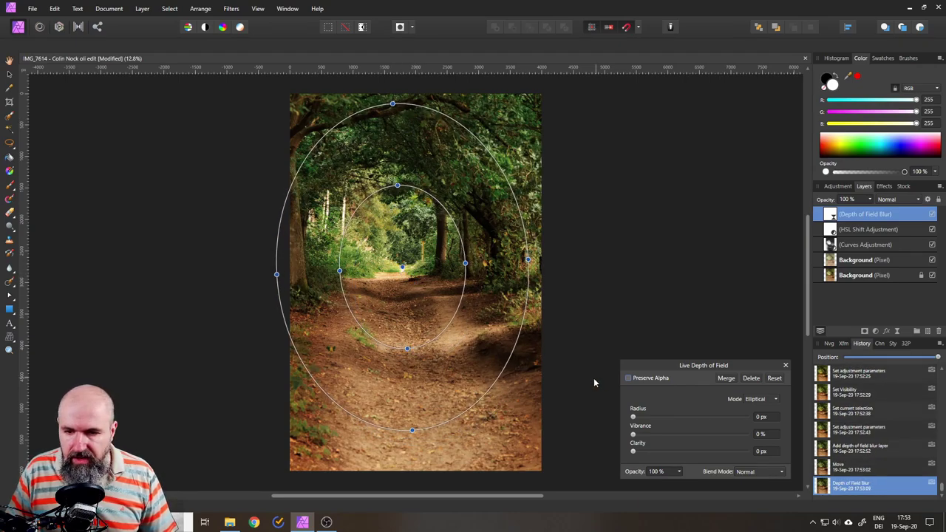
pyautogui.click(628, 378)
pyautogui.moveTo(632, 418); pyautogui.dragTo(682, 419)
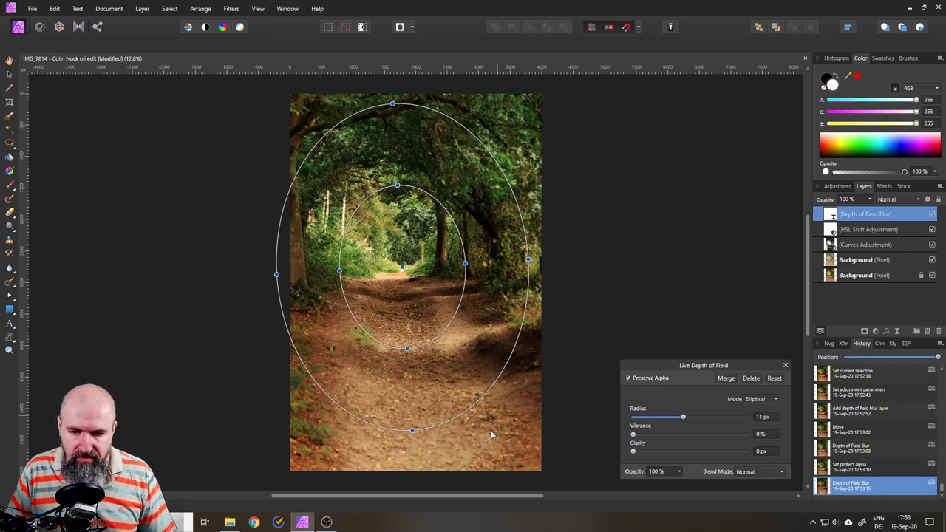
pyautogui.press('b')
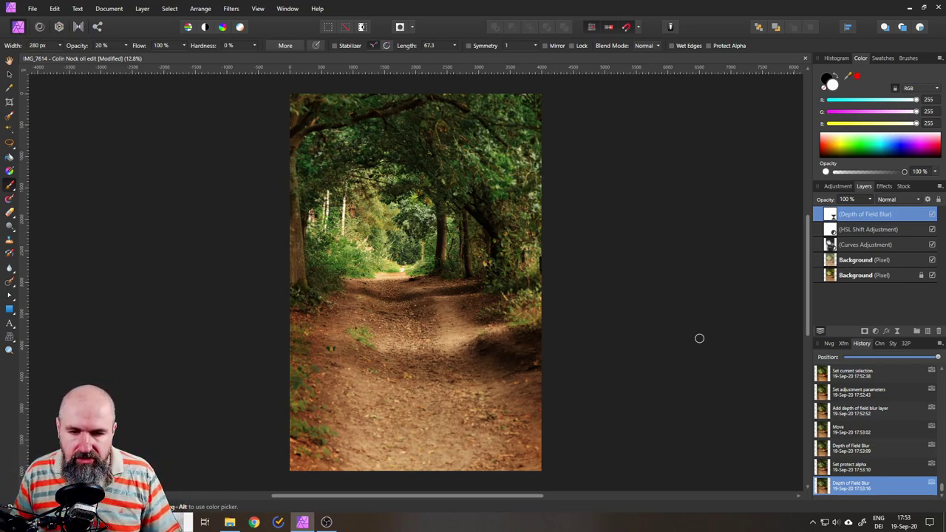
pyautogui.click(932, 213)
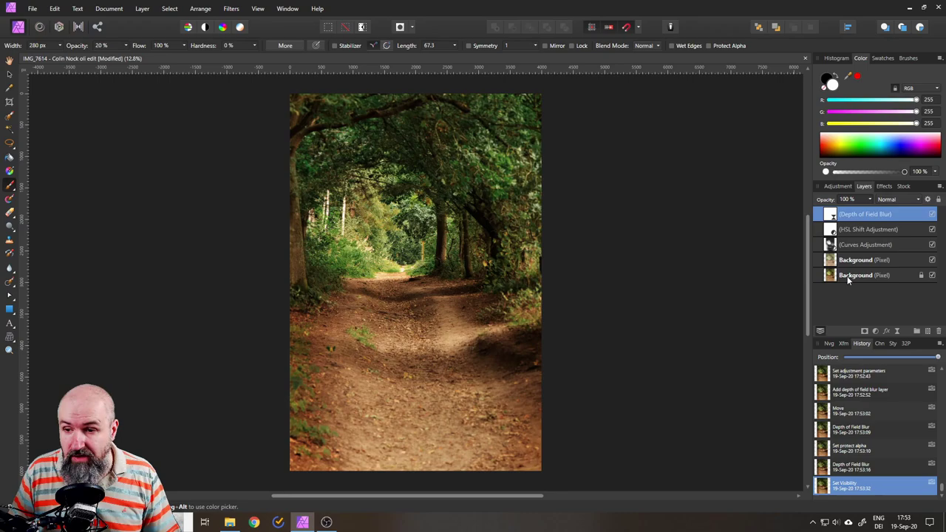